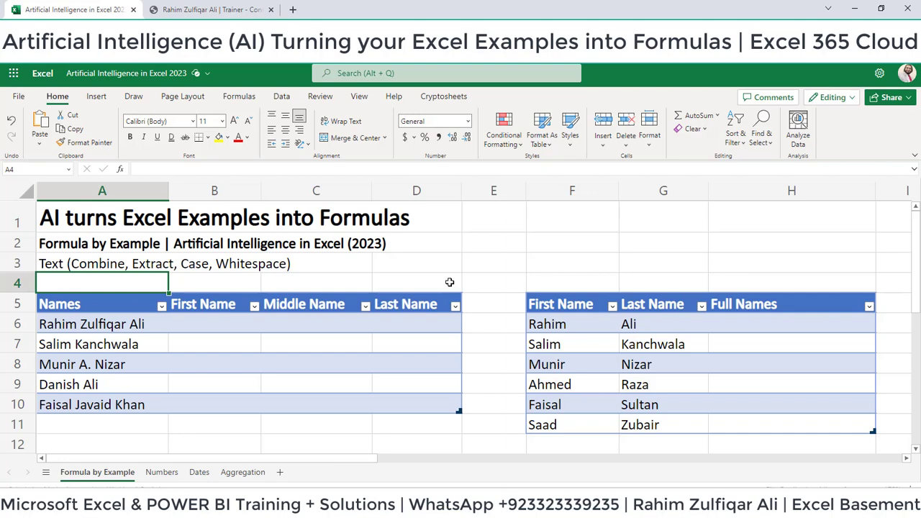
Look through the Numbers, Dates and Aggregation sheets, then return to the Formula by Example sheet.
{"action": "left_click", "coordinate": [161, 472]}
{"action": "left_click", "coordinate": [200, 474]}
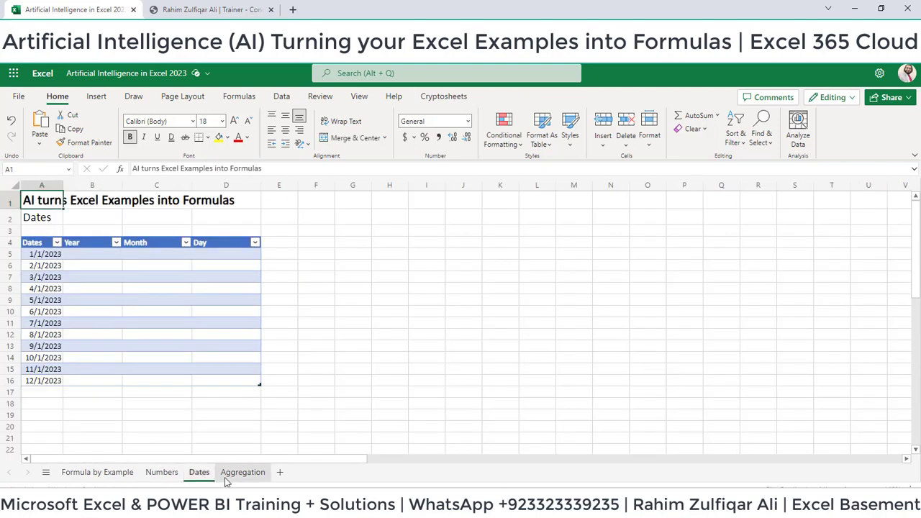
{"action": "left_click", "coordinate": [237, 475]}
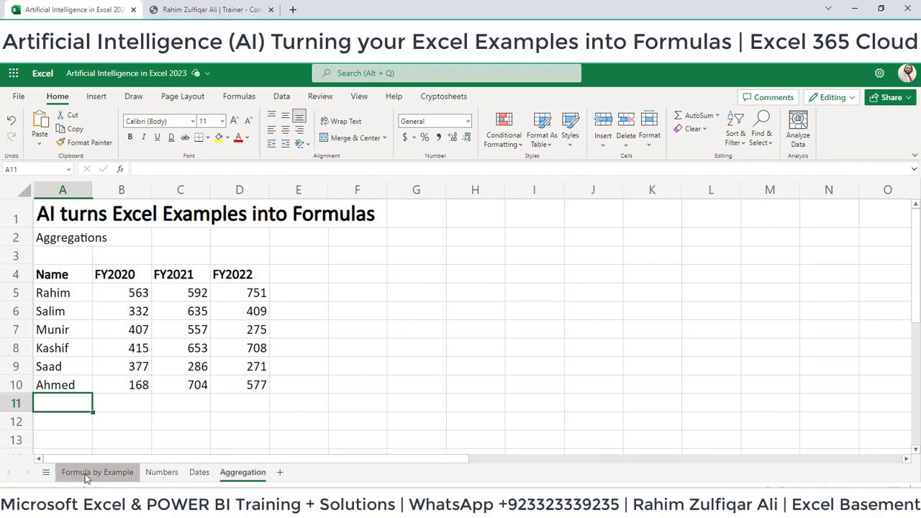
{"action": "left_click", "coordinate": [98, 473]}
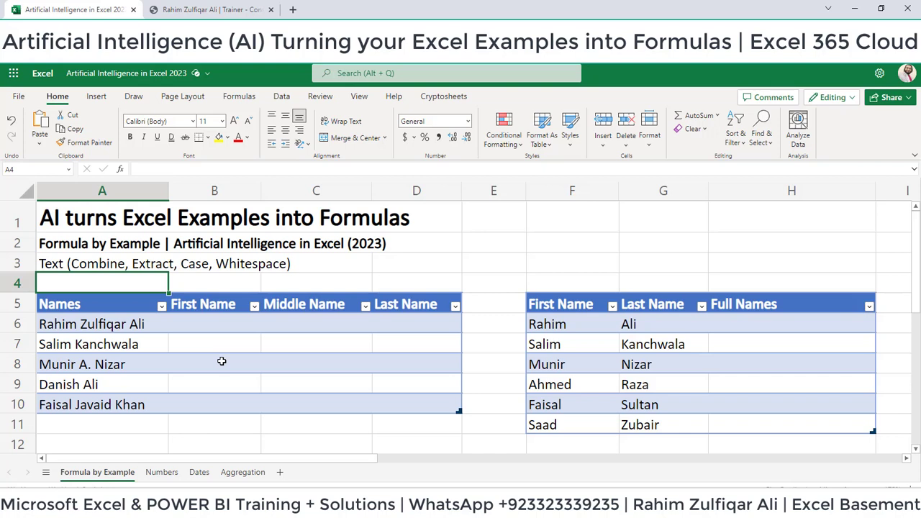
{"action": "left_click", "coordinate": [222, 323]}
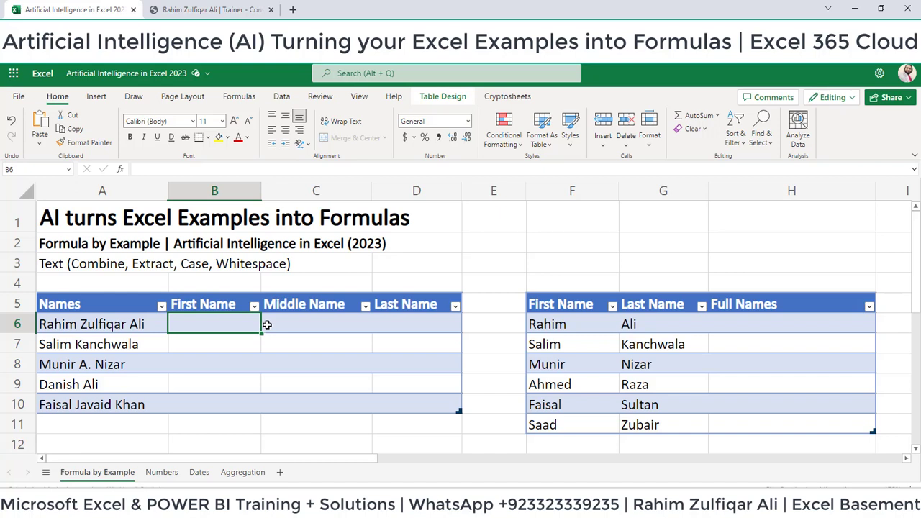
Review the Names table columns and enter Rahim in B6 and Salim in B7 as First Name examples.
{"action": "left_click", "coordinate": [118, 298]}
{"action": "left_click", "coordinate": [200, 328]}
{"action": "left_click", "coordinate": [325, 322]}
{"action": "left_click", "coordinate": [413, 331]}
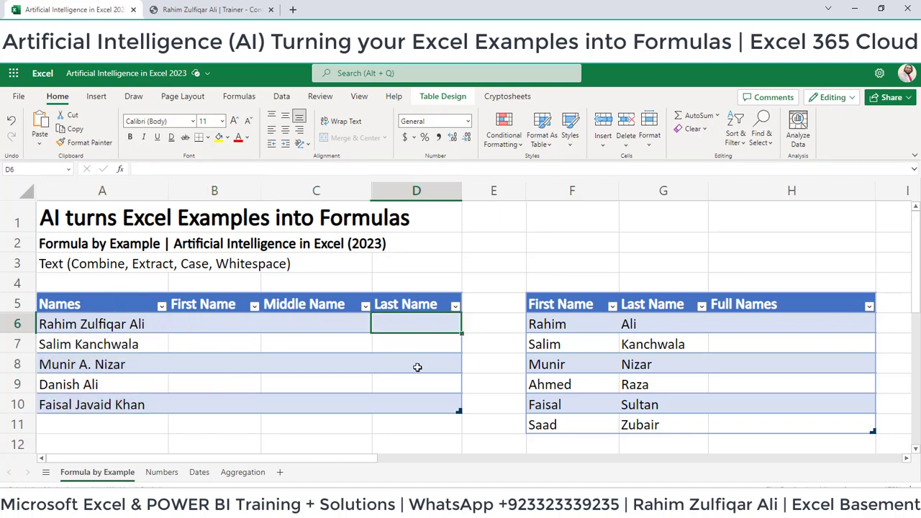
{"action": "left_click", "coordinate": [230, 323]}
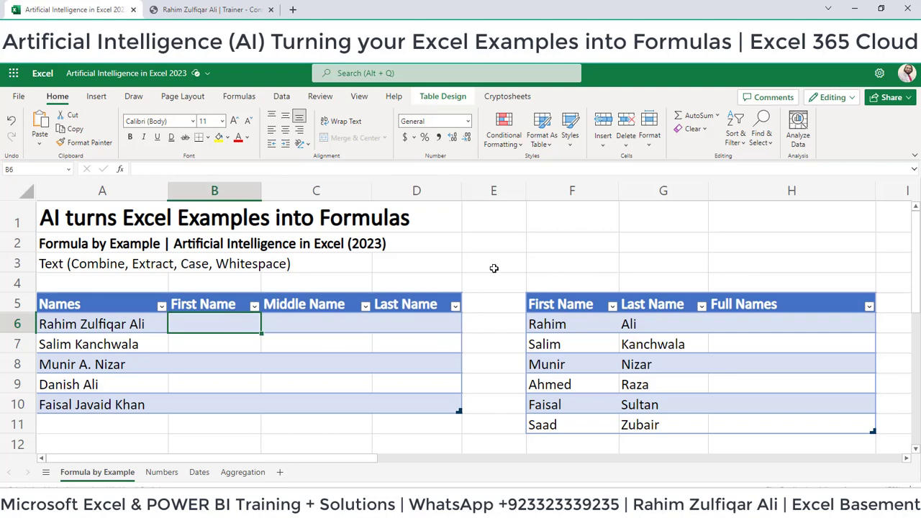
{"action": "type", "text": "Rahim"}
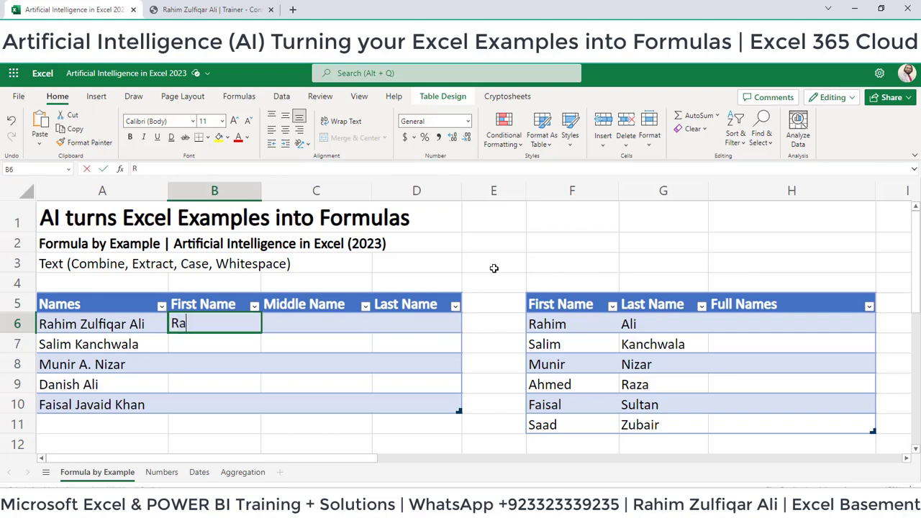
{"action": "key", "text": "Return"}
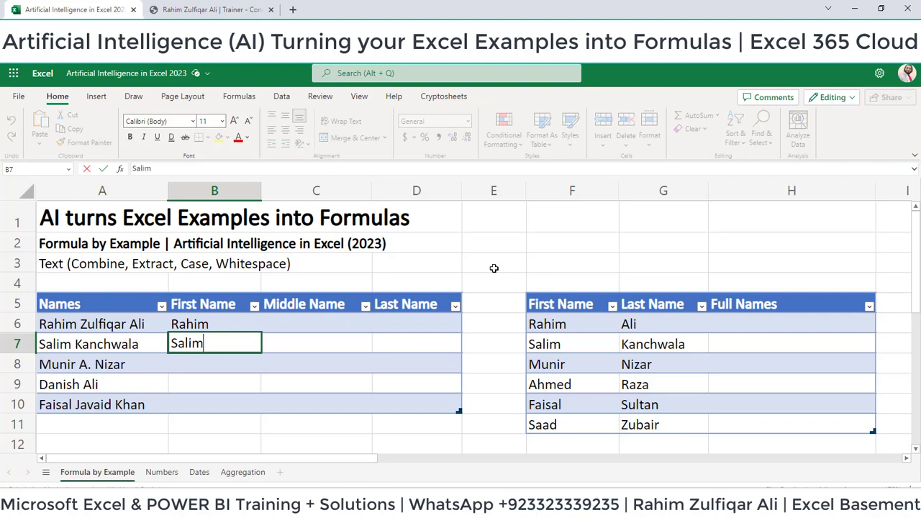
{"action": "key", "text": "Return"}
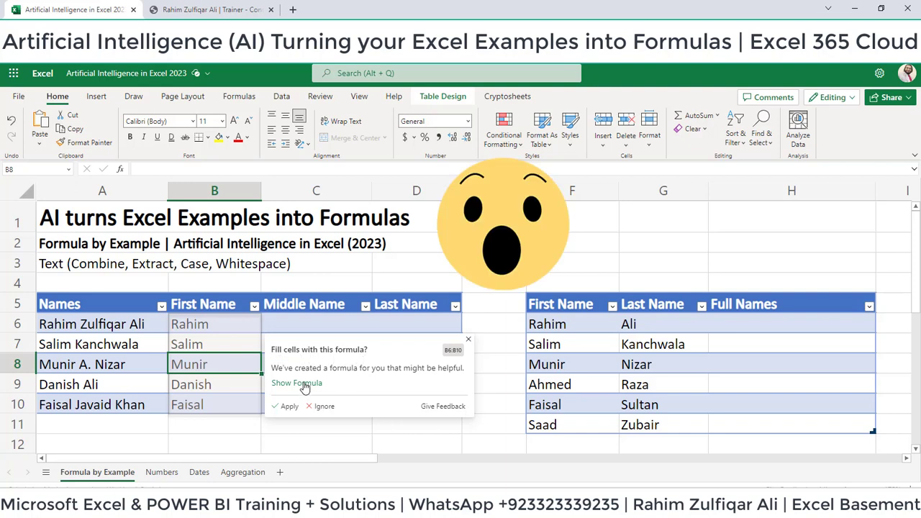
Show the suggested formula =LEFT(Table2[@[Names]], FIND(" ", Table2[@[Names]]) - 1) for B6:B10.
{"action": "left_click", "coordinate": [302, 385]}
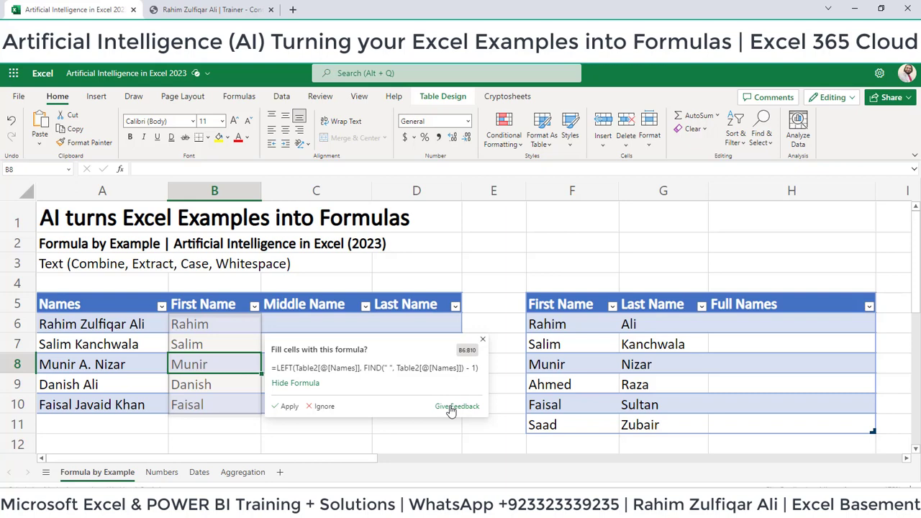
Apply the suggested LEFT/FIND formula and check the filled first names down to B10.
{"action": "left_click", "coordinate": [286, 407]}
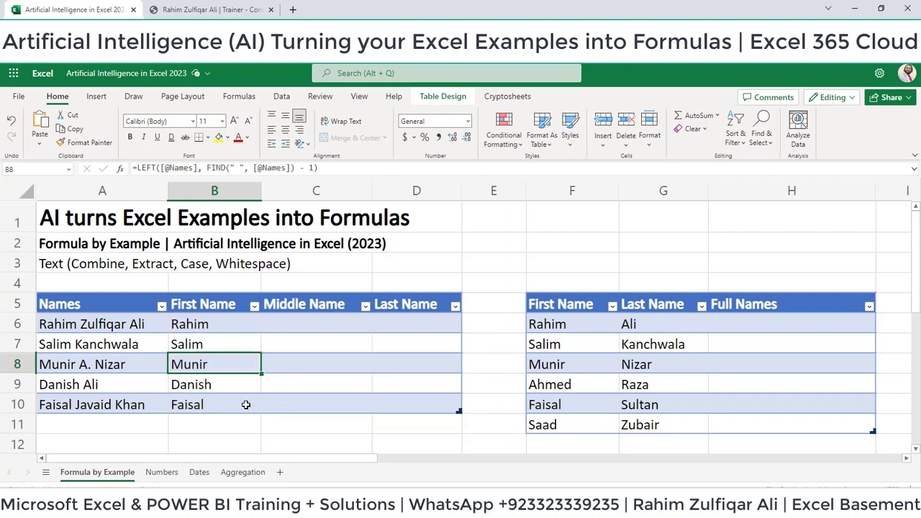
{"action": "left_click", "coordinate": [190, 383]}
{"action": "left_click", "coordinate": [195, 405]}
{"action": "left_click", "coordinate": [207, 330]}
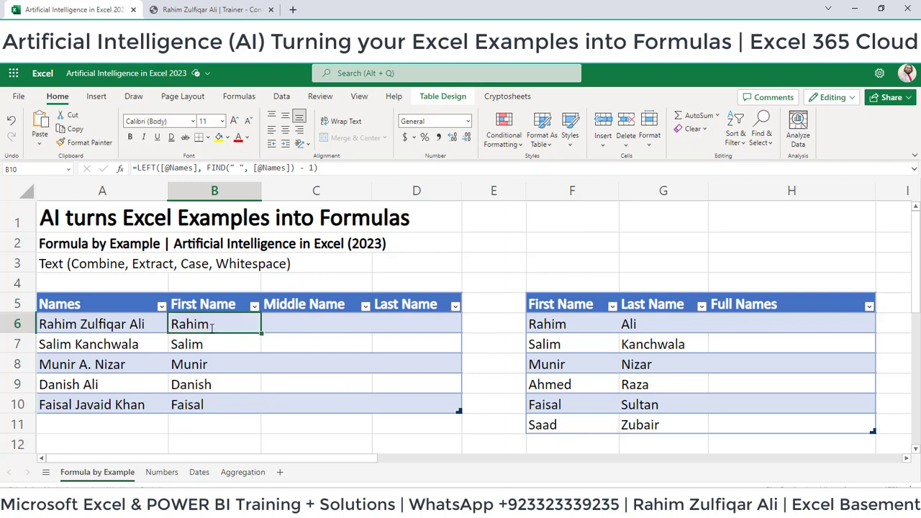
Inspect B6's LEFT/FIND formula, leaving it unchanged.
{"action": "double_click", "coordinate": [282, 324]}
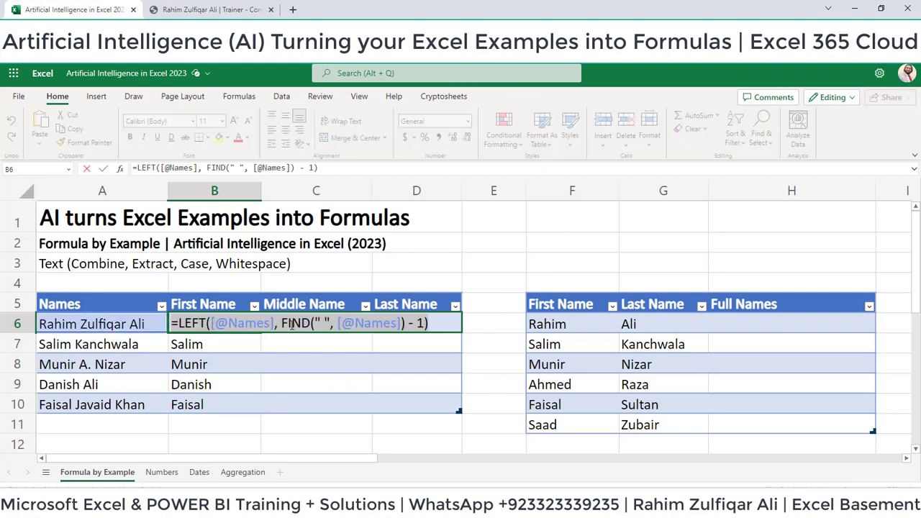
{"action": "left_click", "coordinate": [292, 323]}
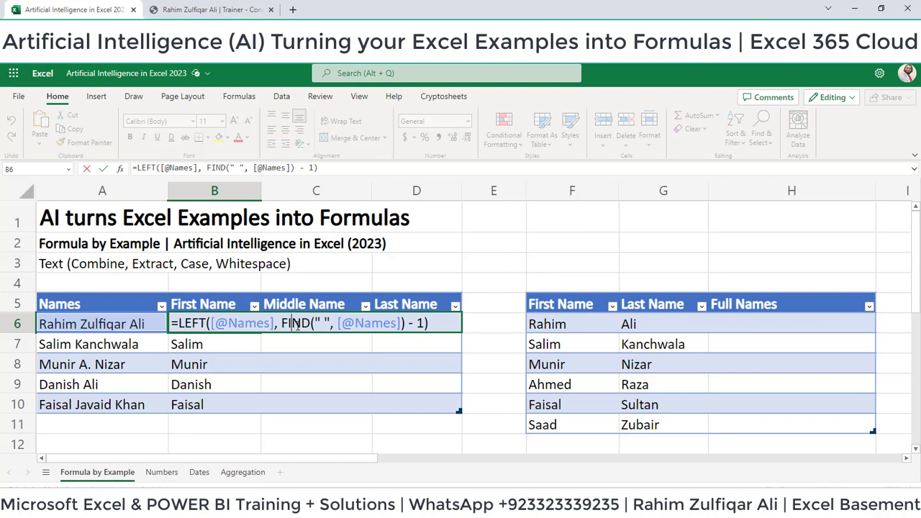
{"action": "key", "text": "Return"}
{"action": "key", "text": "Down"}
{"action": "key", "text": "Down"}
{"action": "key", "text": "Down"}
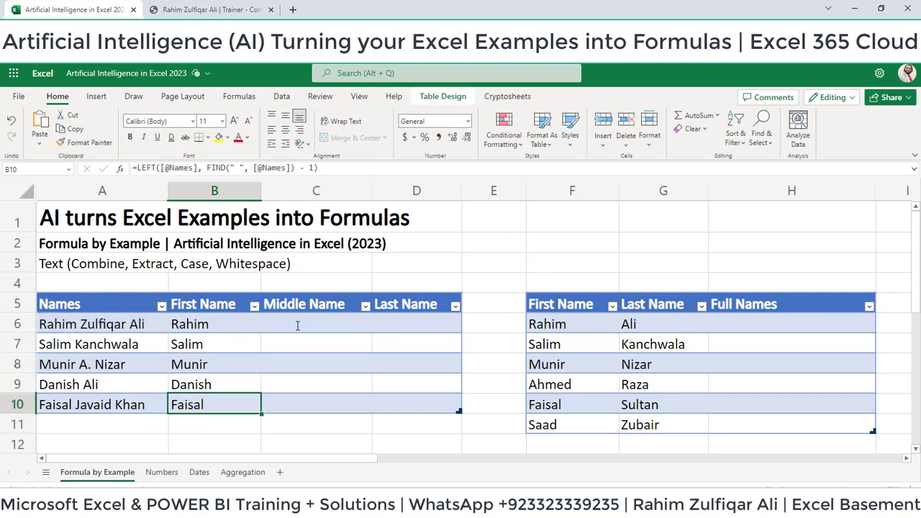
{"action": "key", "text": "Up"}
{"action": "key", "text": "Up"}
{"action": "key", "text": "Up"}
{"action": "key", "text": "Up"}
{"action": "key", "text": "Right"}
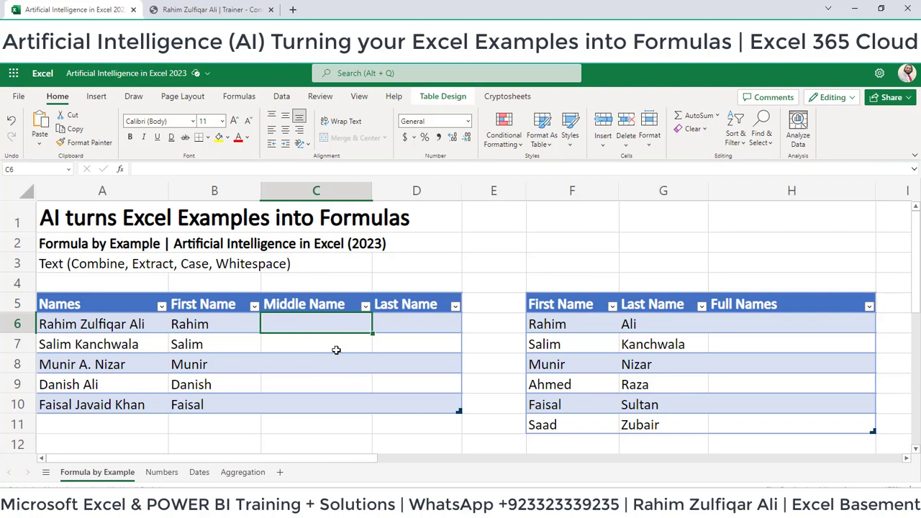
Enter Zulfiqar in C6 and A. in C8 as Middle Name examples.
{"action": "type", "text": "Zu"}
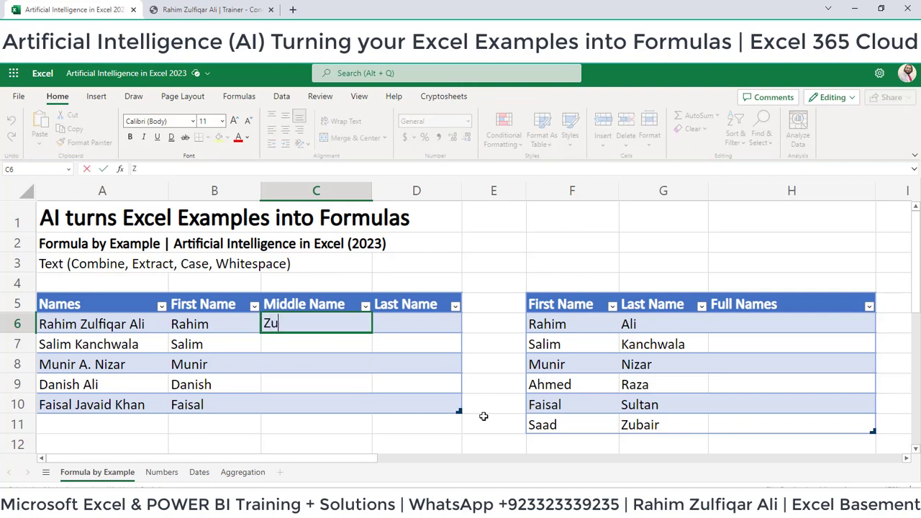
{"action": "type", "text": "lfiqar"}
{"action": "key", "text": "Return"}
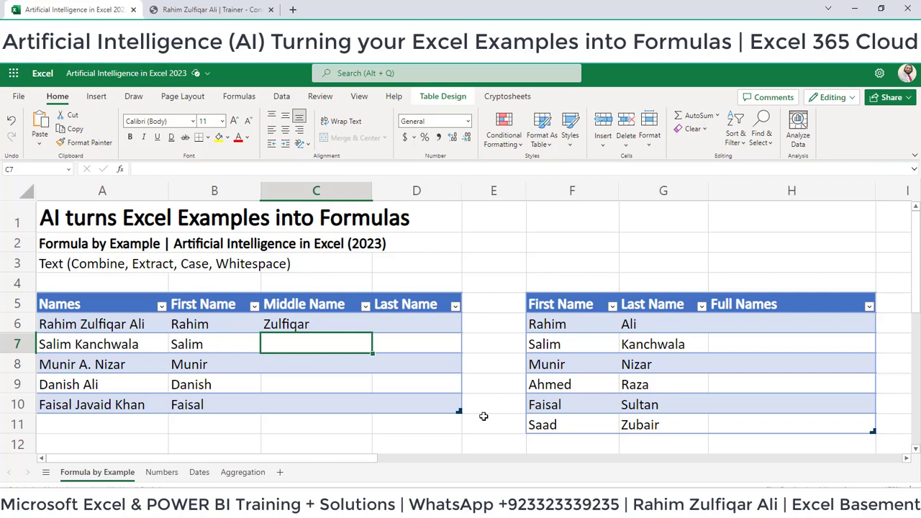
{"action": "key", "text": "Down"}
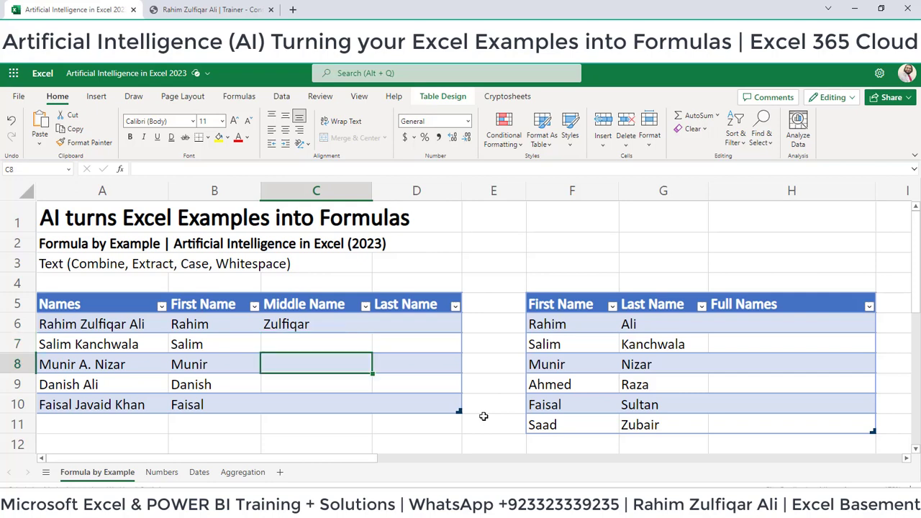
{"action": "type", "text": "A."}
{"action": "key", "text": "Return"}
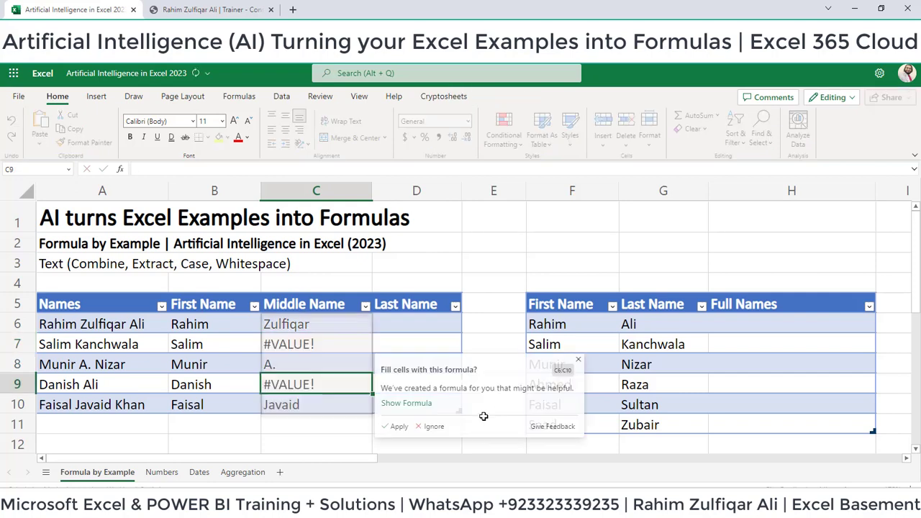
Apply the suggested MID formula to C6:C10 and check the #VALUE! errors for Salim and Danish.
{"action": "left_click", "coordinate": [408, 404]}
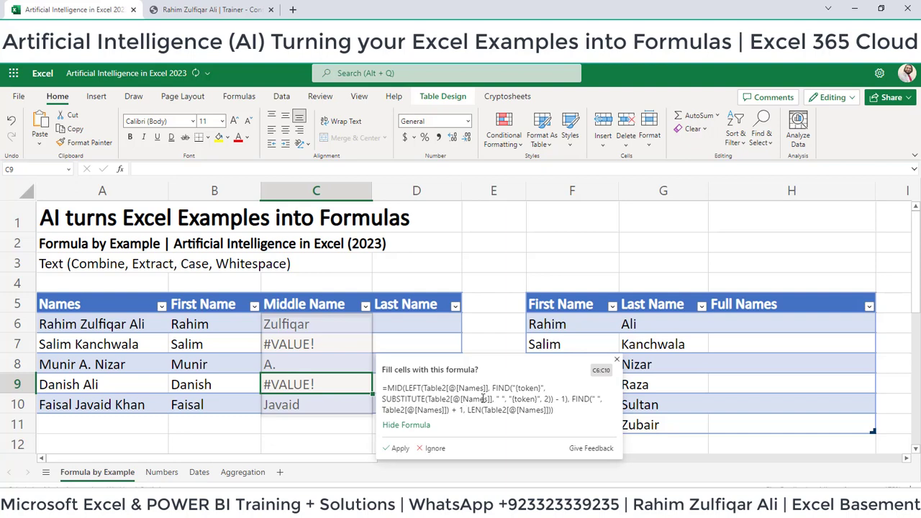
{"action": "left_click", "coordinate": [398, 449]}
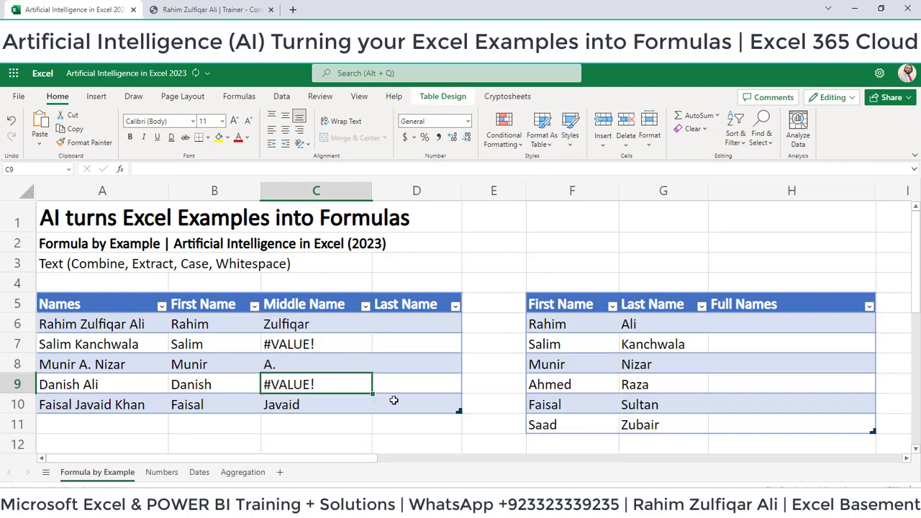
{"action": "left_click", "coordinate": [338, 344]}
{"action": "left_click", "coordinate": [321, 383]}
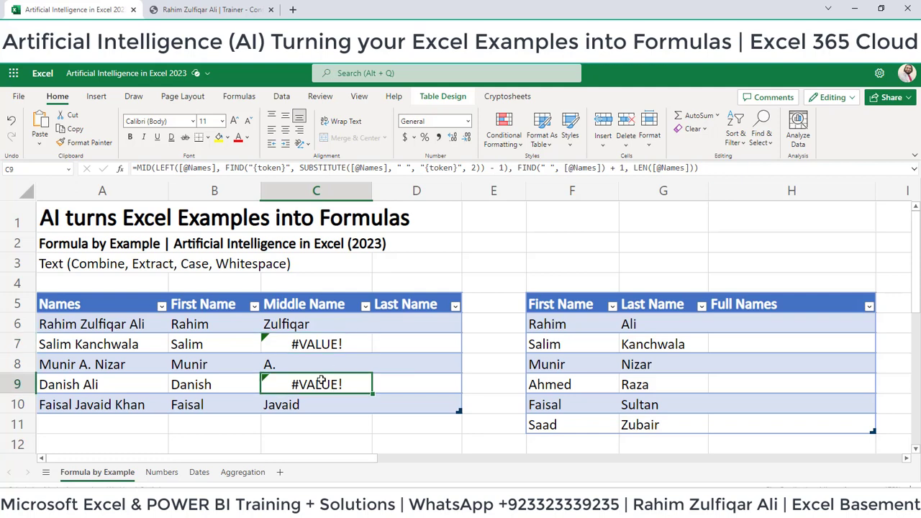
{"action": "left_click", "coordinate": [84, 344]}
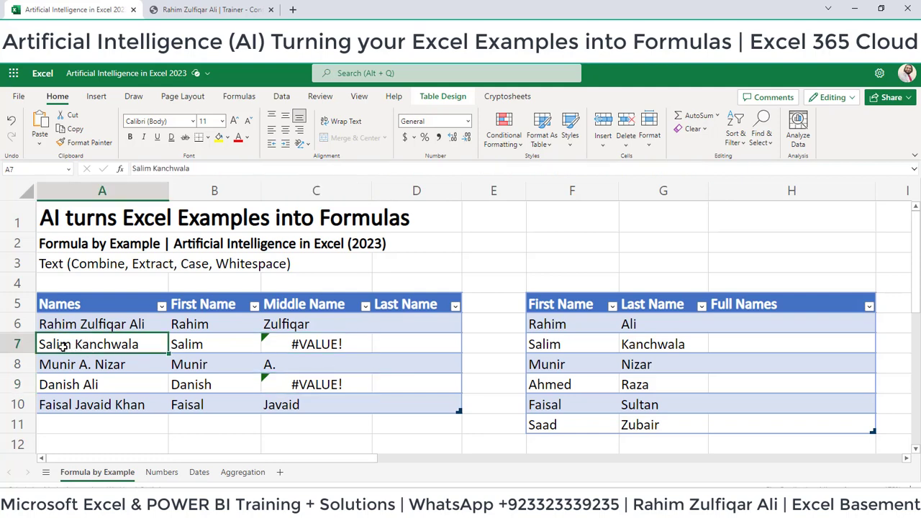
{"action": "left_click", "coordinate": [81, 386]}
{"action": "left_click", "coordinate": [310, 324]}
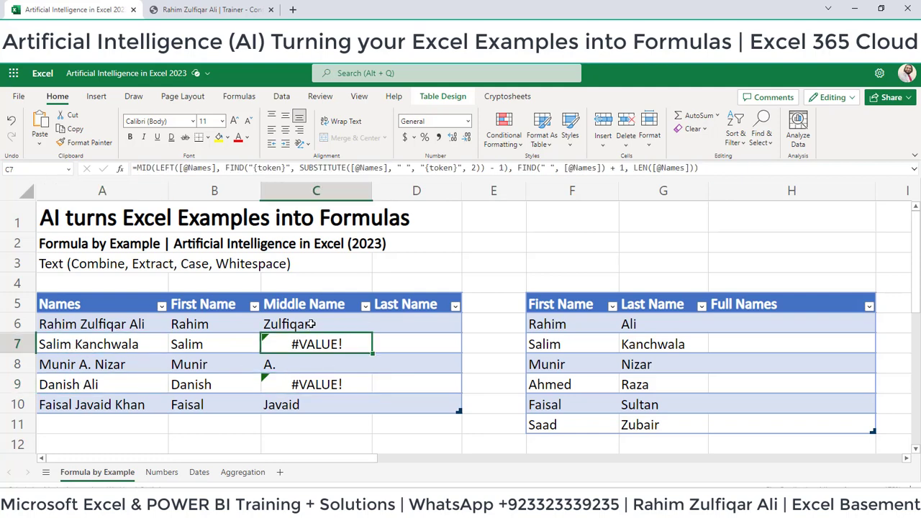
Wrap C6's MID formula as =IFERROR(MID(...),"") so two-word names show blank, and review it.
{"action": "double_click", "coordinate": [336, 323]}
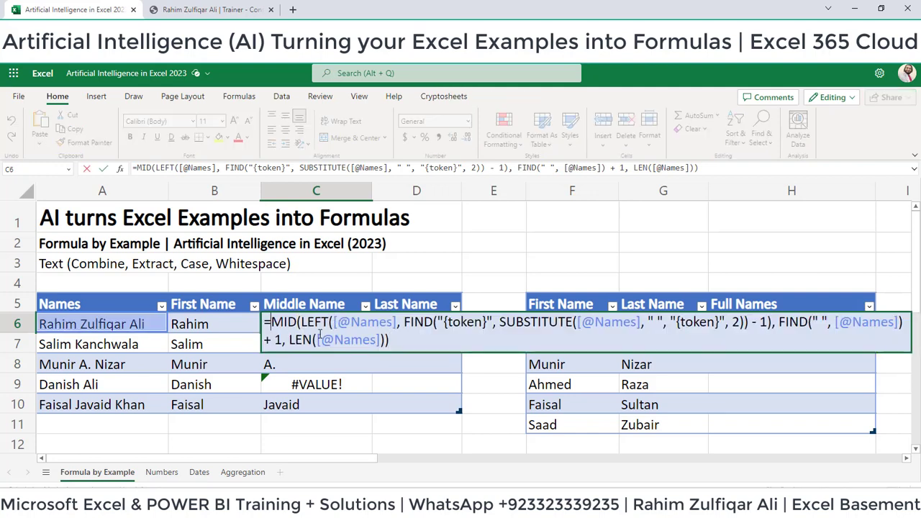
{"action": "type", "text": "IFERROR("}
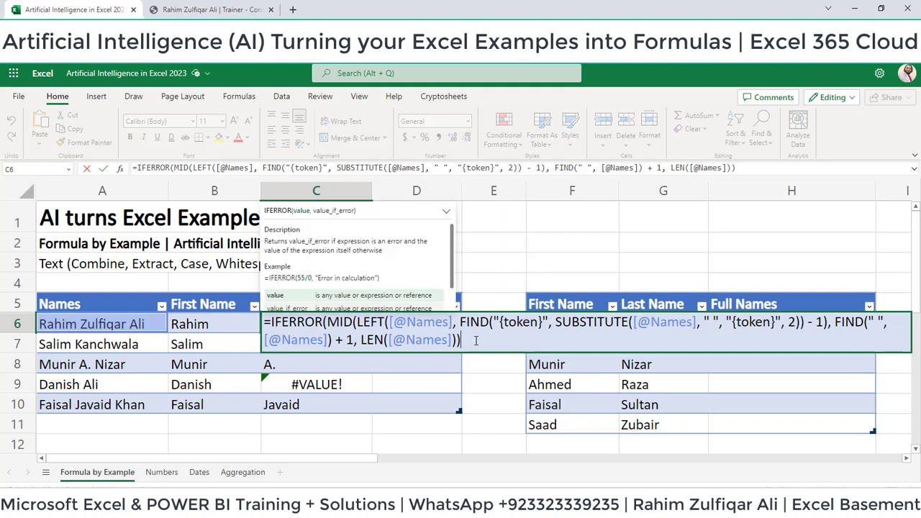
{"action": "type", "text": ",\"\")"}
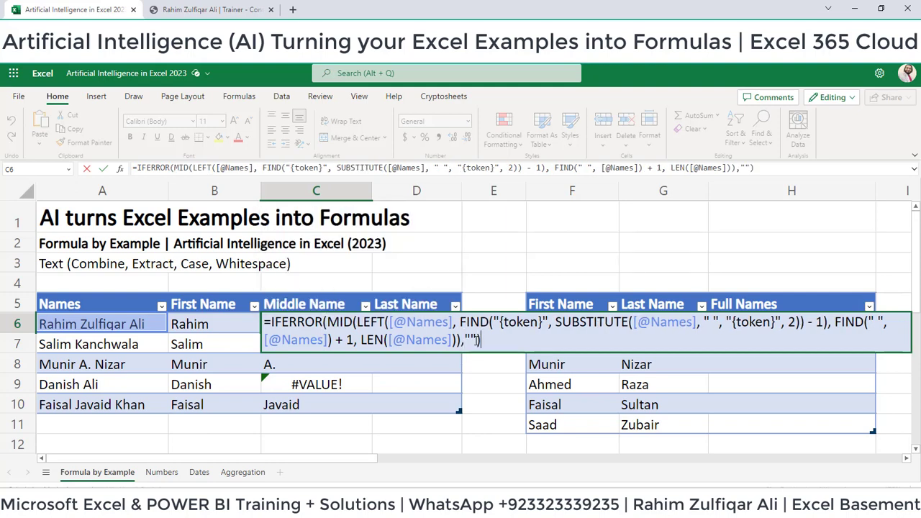
{"action": "key", "text": "Return"}
{"action": "left_click", "coordinate": [322, 323]}
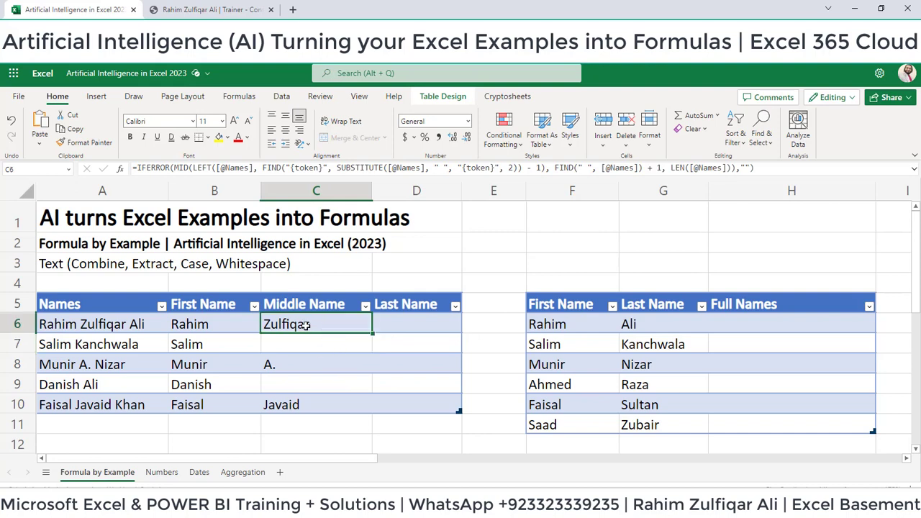
{"action": "double_click", "coordinate": [305, 324]}
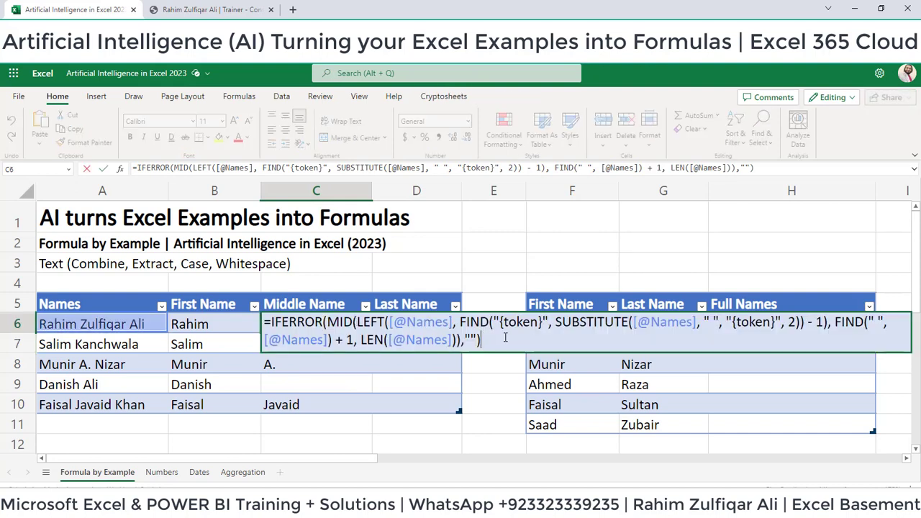
{"action": "key", "text": "Tab"}
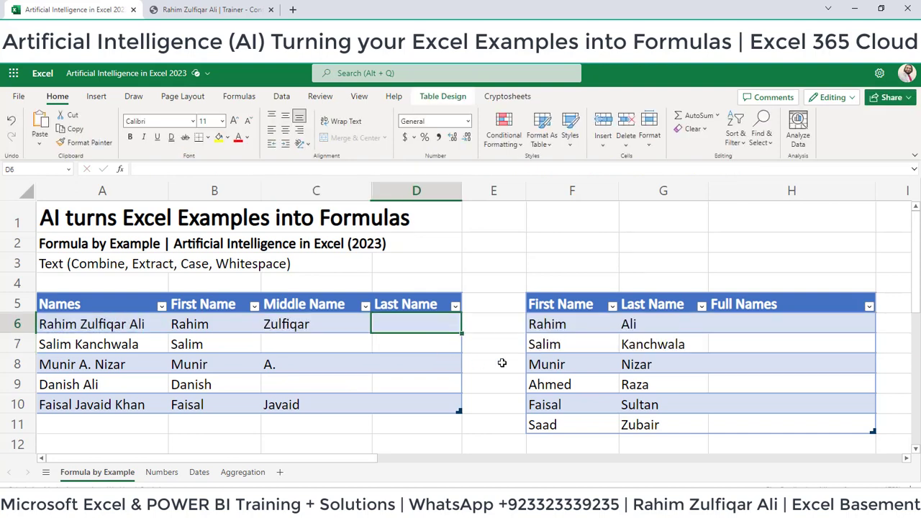
Enter Ali and Kanchwala as Last Name examples, apply the suggested RIGHT/SUBSTITUTE formula, and review it in D6.
{"action": "key", "text": "Return"}
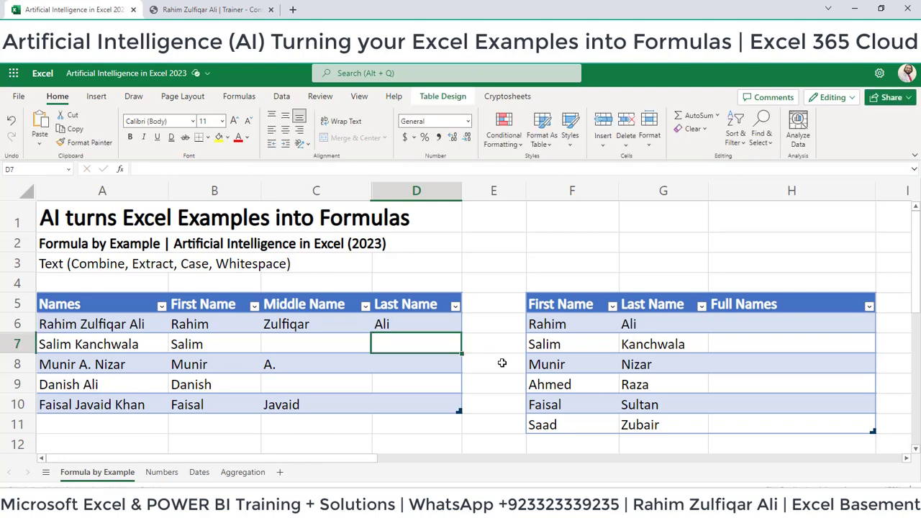
{"action": "key", "text": "Return"}
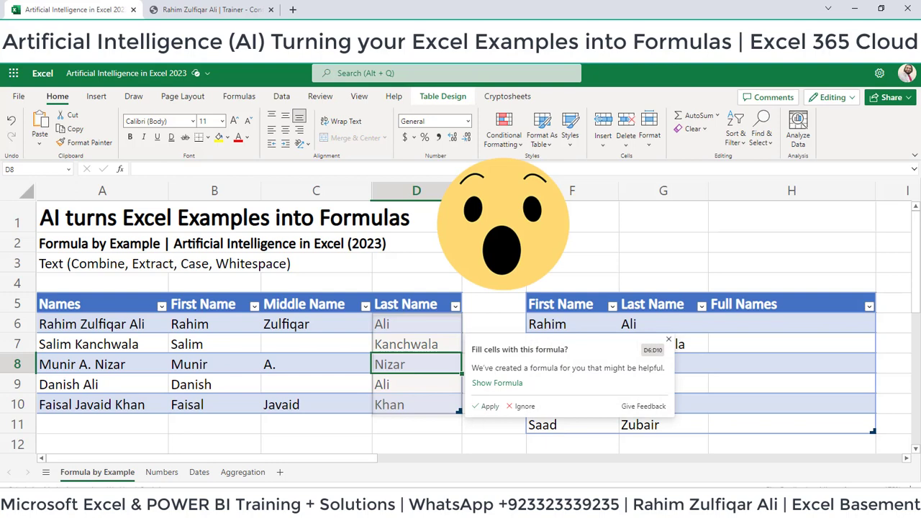
{"action": "left_click", "coordinate": [487, 407]}
{"action": "left_click", "coordinate": [411, 323]}
{"action": "double_click", "coordinate": [421, 323]}
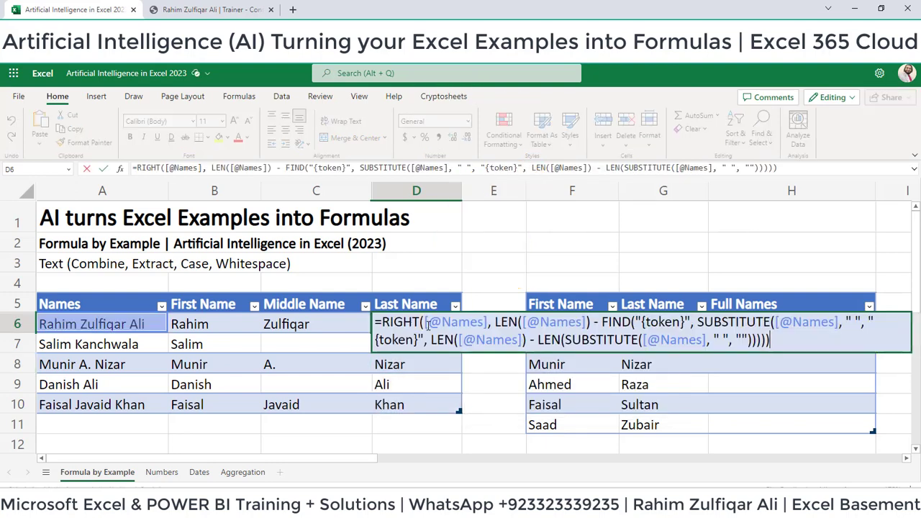
{"action": "key", "text": "Return"}
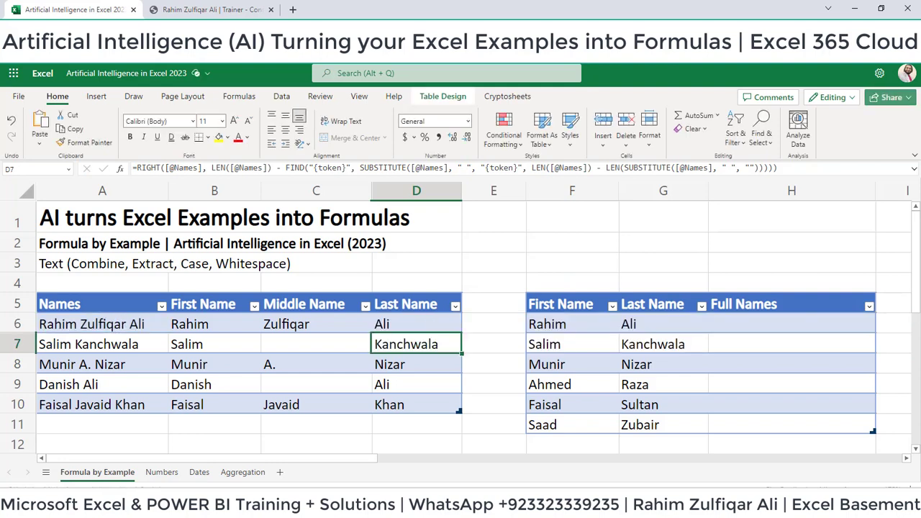
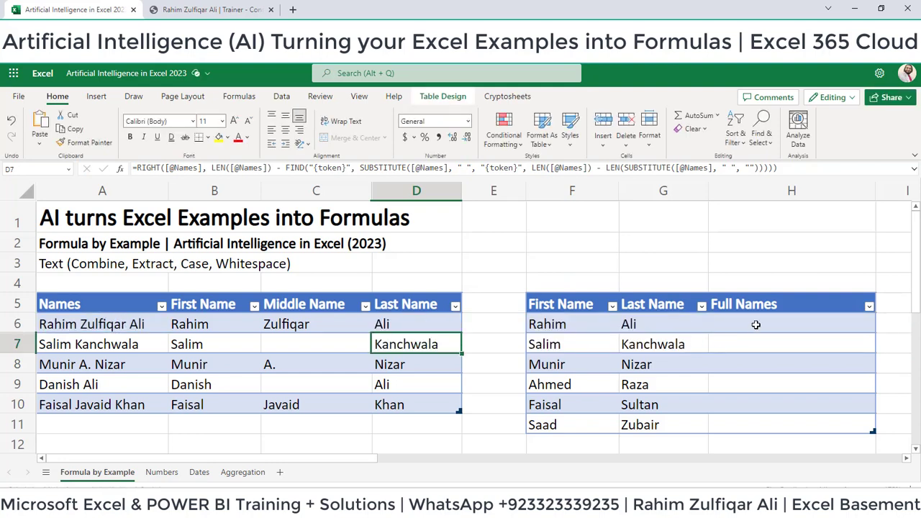
Enter two example full names, first and last name joined by a space, in H6:H7.
{"action": "left_click", "coordinate": [756, 324]}
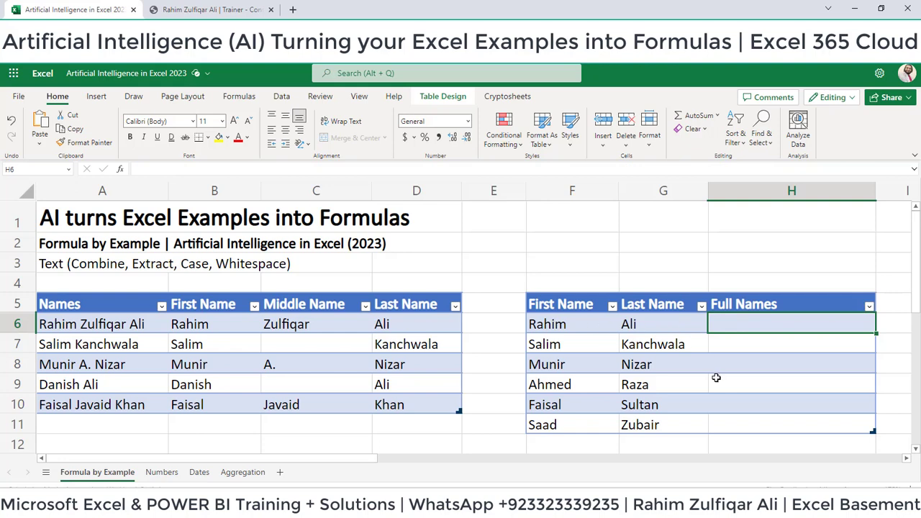
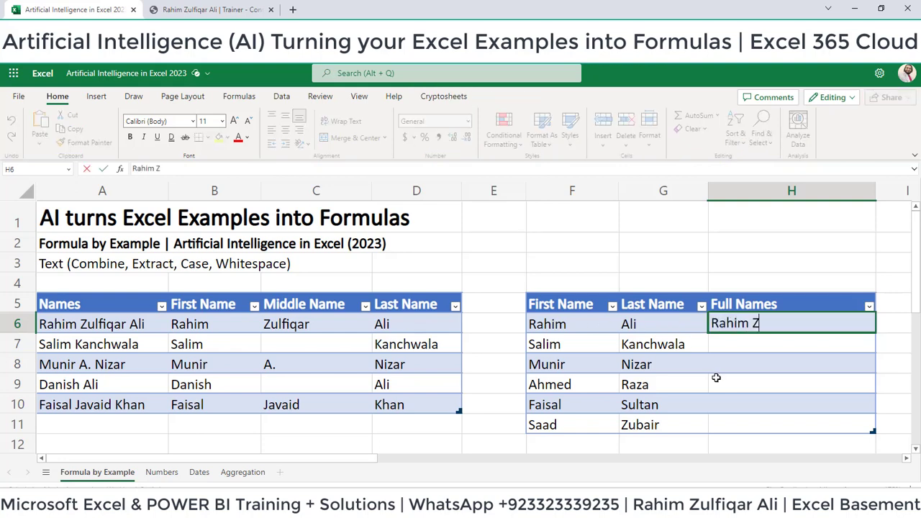
{"action": "key", "text": "Return"}
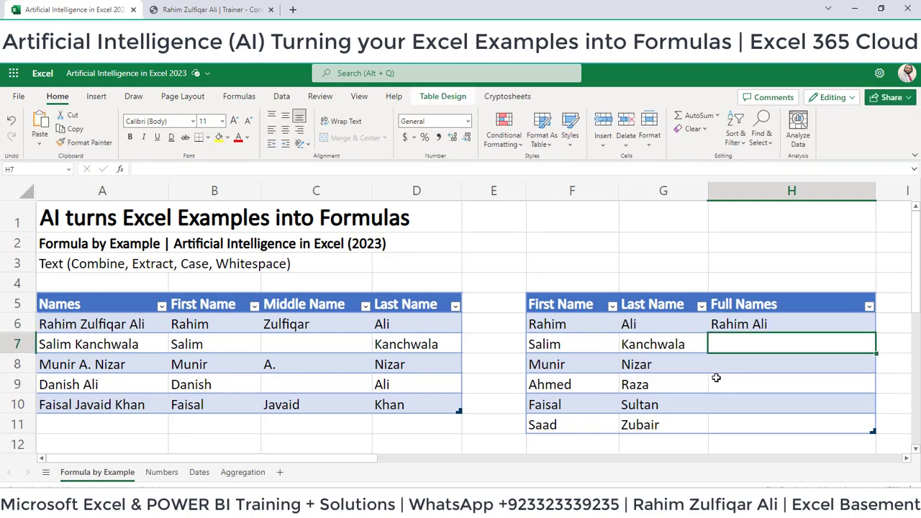
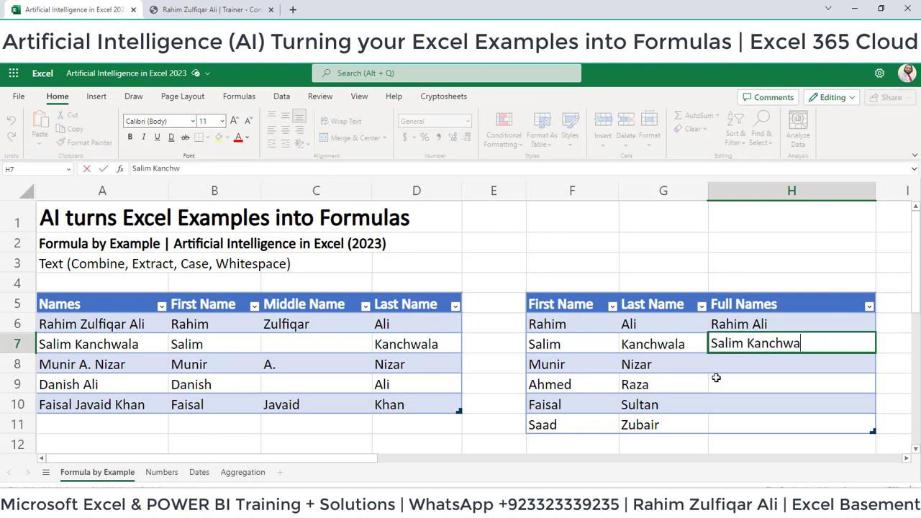
{"action": "key", "text": "Return"}
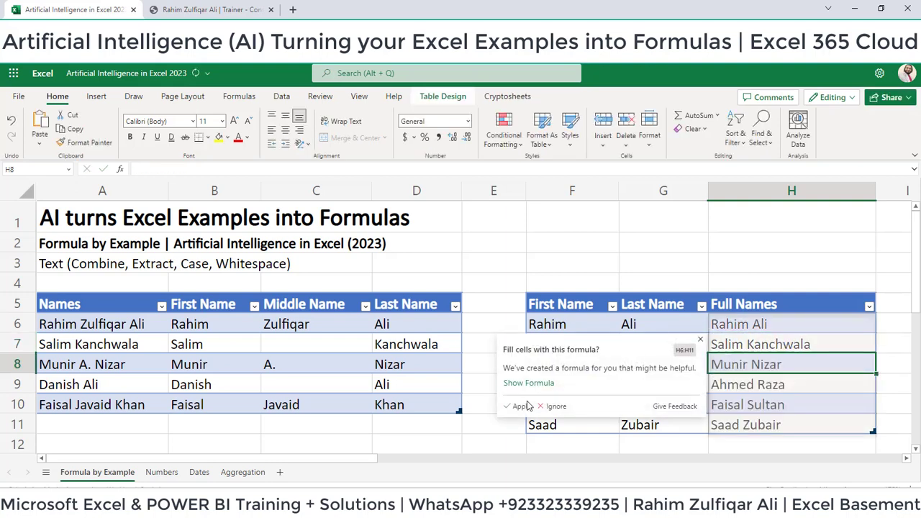
Apply the suggested full-name formula to the whole column and check H6's formula.
{"action": "left_click", "coordinate": [525, 383]}
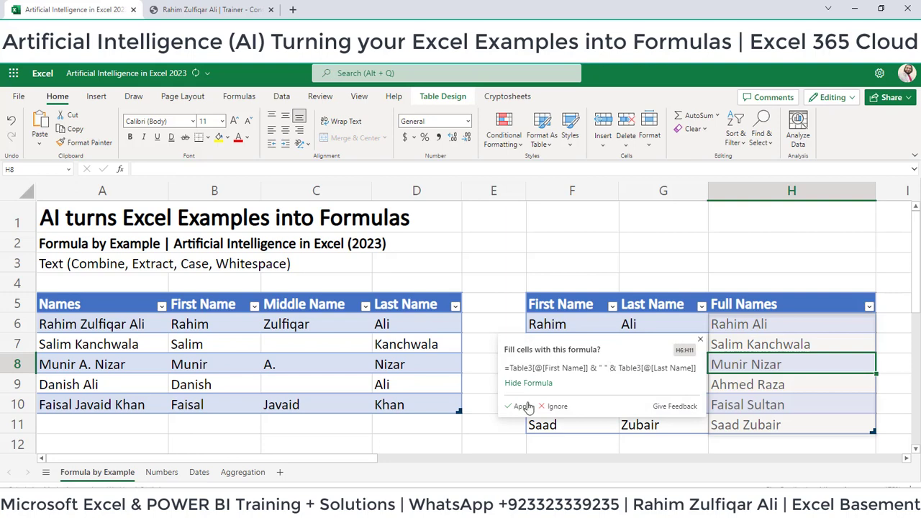
{"action": "left_click", "coordinate": [523, 406]}
{"action": "double_click", "coordinate": [757, 322]}
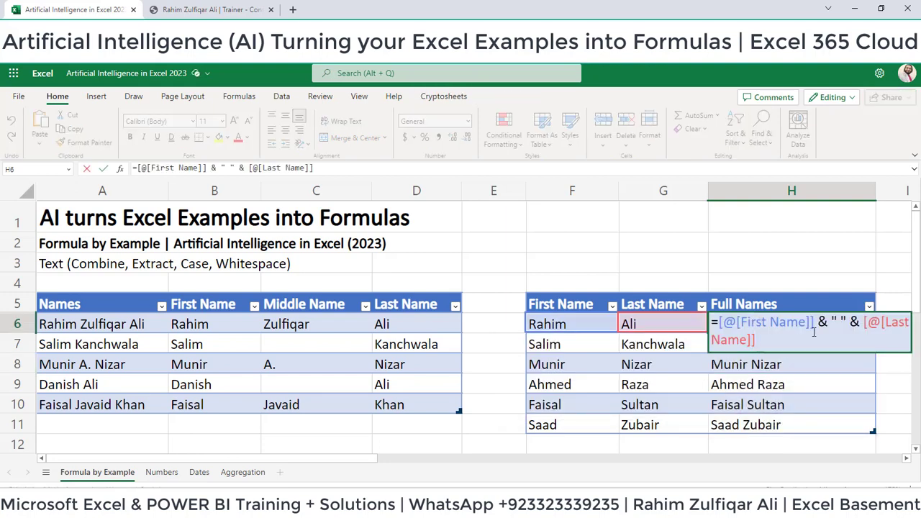
{"action": "key", "text": "Return"}
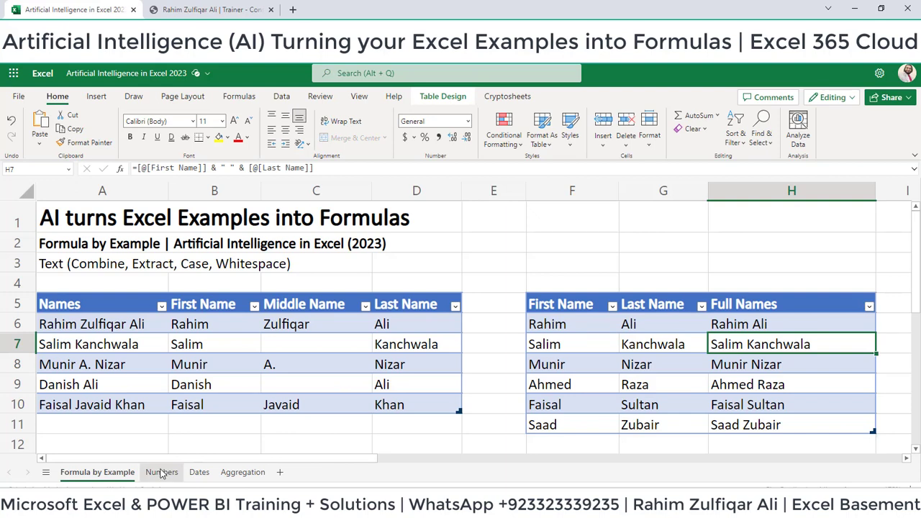
On the Numbers sheet, enter example age bands 51 - 60 and 21 - 30 in B5:B6.
{"action": "left_click", "coordinate": [162, 473]}
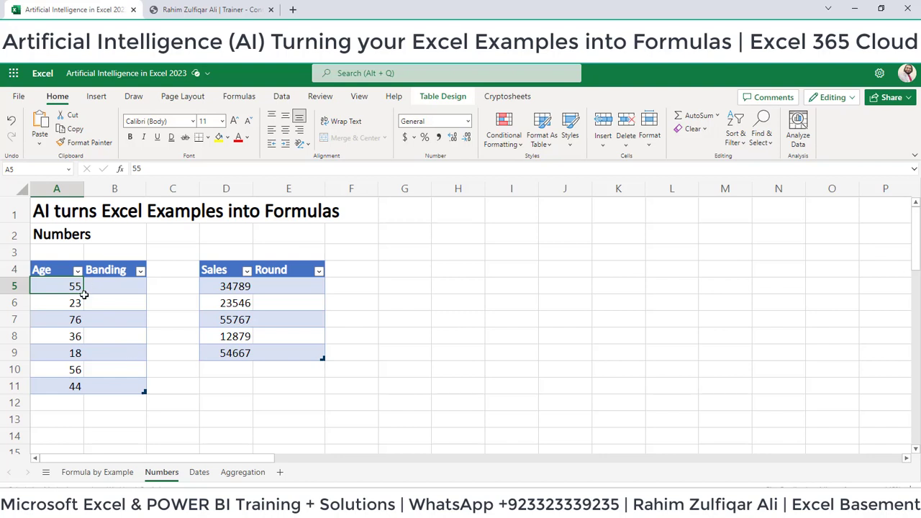
{"action": "left_click", "coordinate": [57, 273]}
{"action": "left_click_drag", "start_coordinate": [55, 287], "coordinate": [55, 391]}
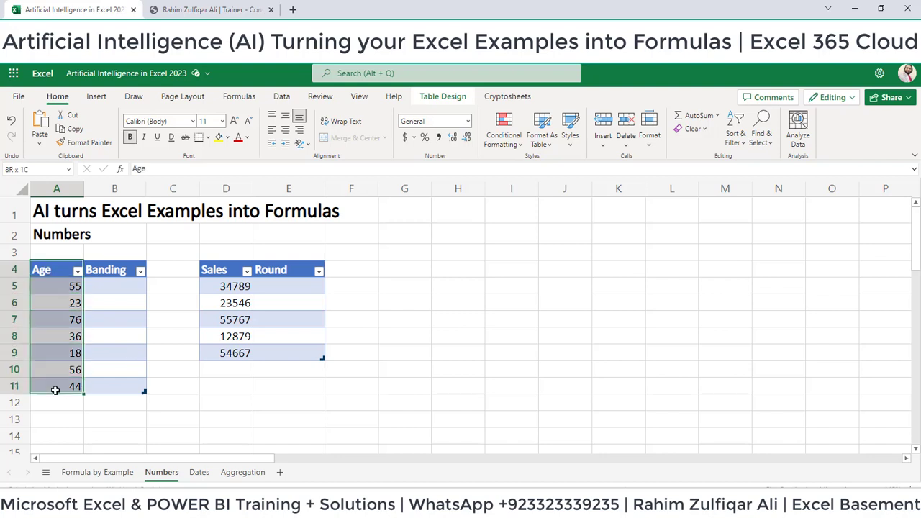
{"action": "left_click", "coordinate": [113, 286]}
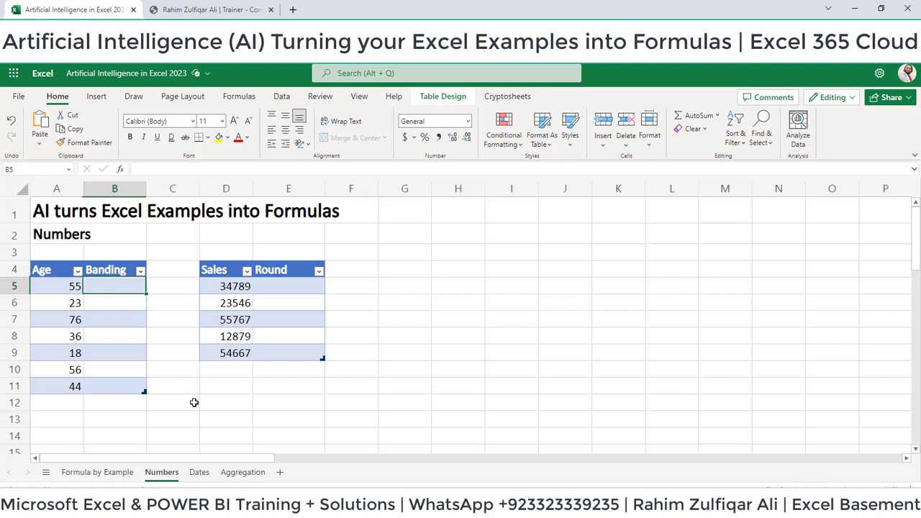
{"action": "type", "text": "51"}
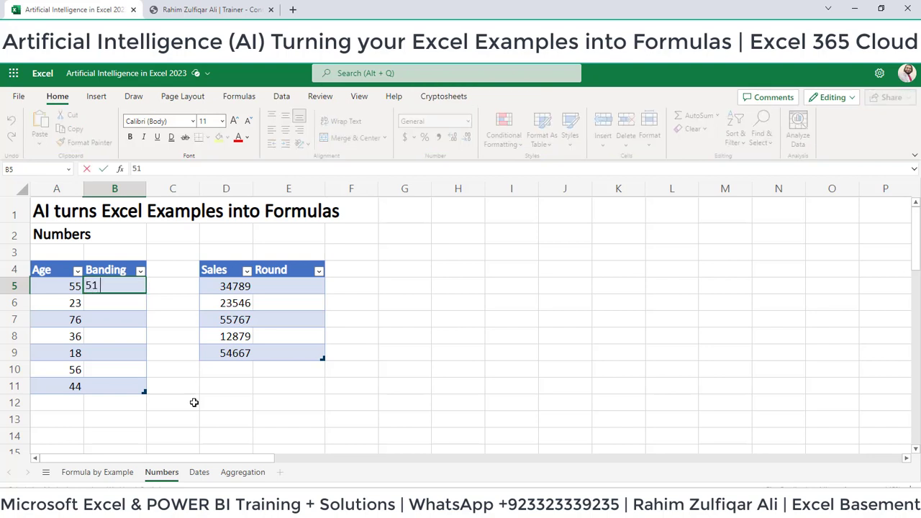
{"action": "type", "text": " - 60"}
{"action": "key", "text": "Return"}
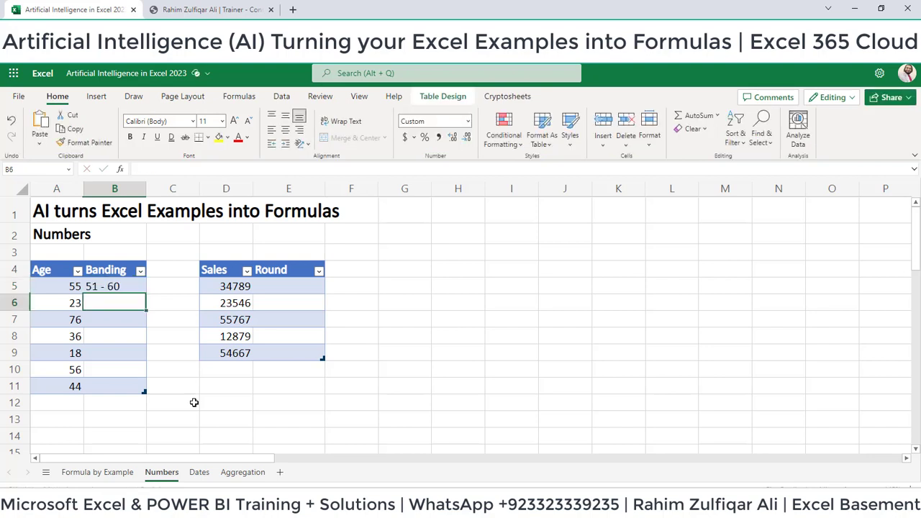
{"action": "type", "text": "21 -"}
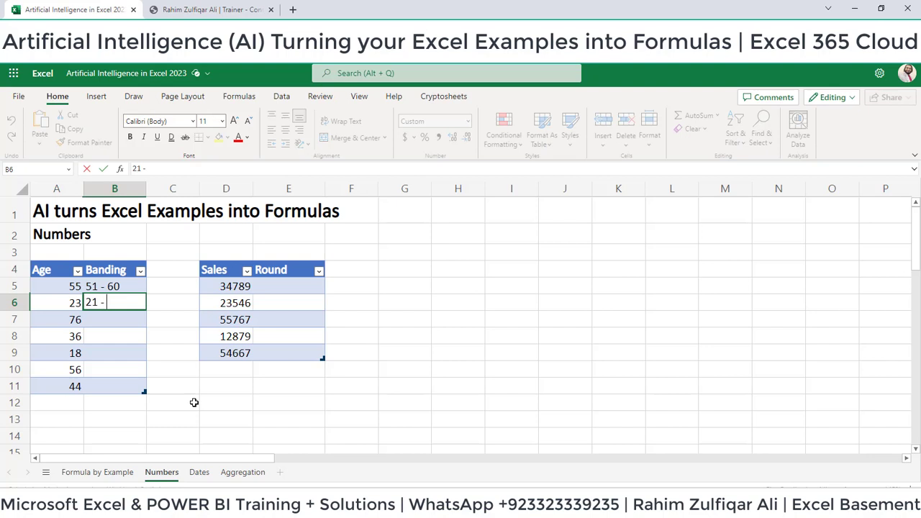
{"action": "type", "text": " 30"}
{"action": "key", "text": "Return"}
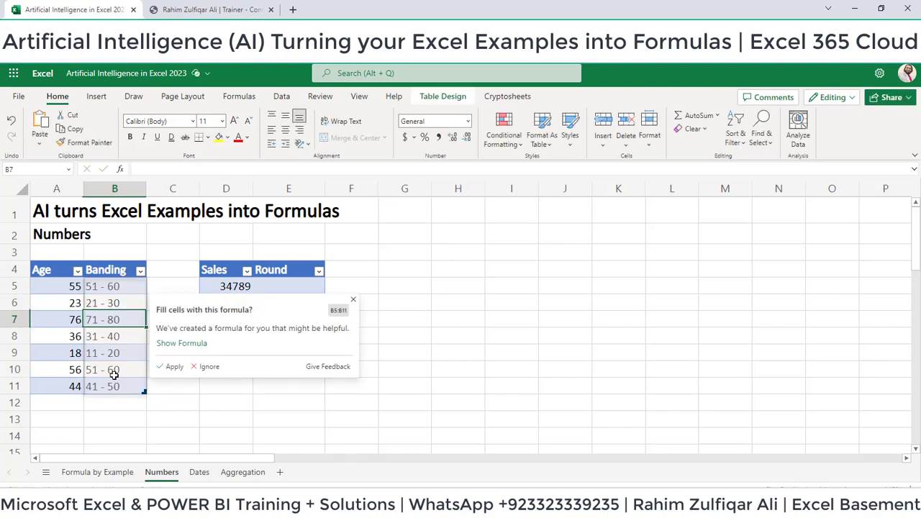
Apply the suggested banding formula down the column and review B5's formula.
{"action": "left_click", "coordinate": [182, 344]}
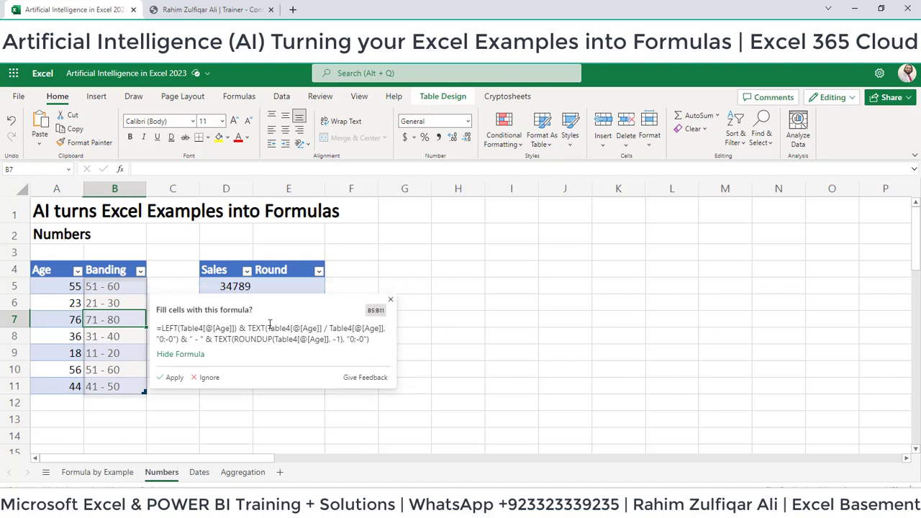
{"action": "left_click", "coordinate": [171, 378]}
{"action": "left_click", "coordinate": [117, 286]}
{"action": "double_click", "coordinate": [117, 287]}
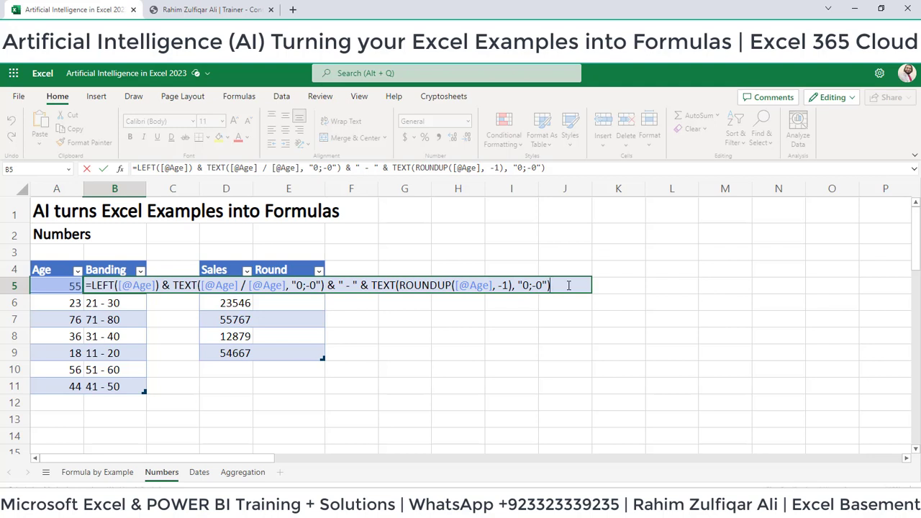
{"action": "key", "text": "Return"}
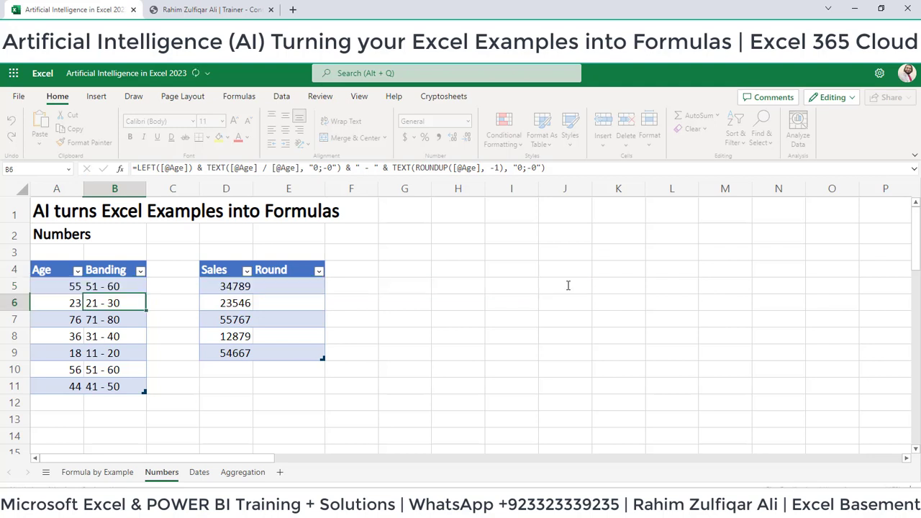
Enter rounded example values 35000, 24000 and 56000 in E5:E7.
{"action": "left_click", "coordinate": [274, 293]}
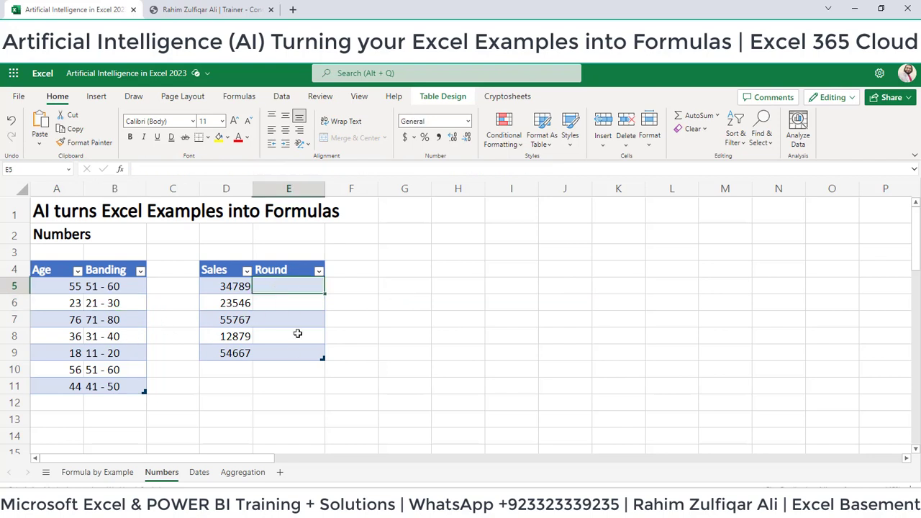
{"action": "left_click", "coordinate": [226, 288]}
{"action": "left_click_drag", "start_coordinate": [226, 288], "coordinate": [226, 353]}
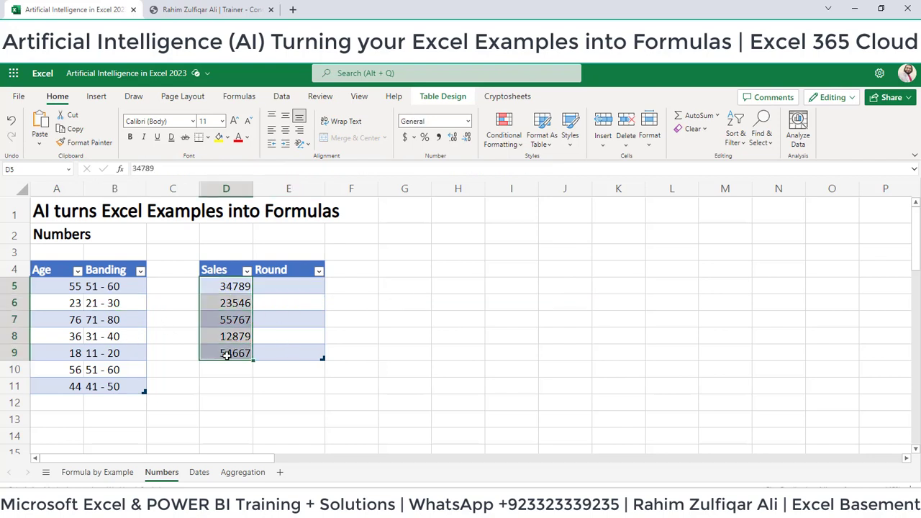
{"action": "right_click", "coordinate": [226, 353]}
{"action": "key", "text": "Escape"}
{"action": "left_click", "coordinate": [302, 289]}
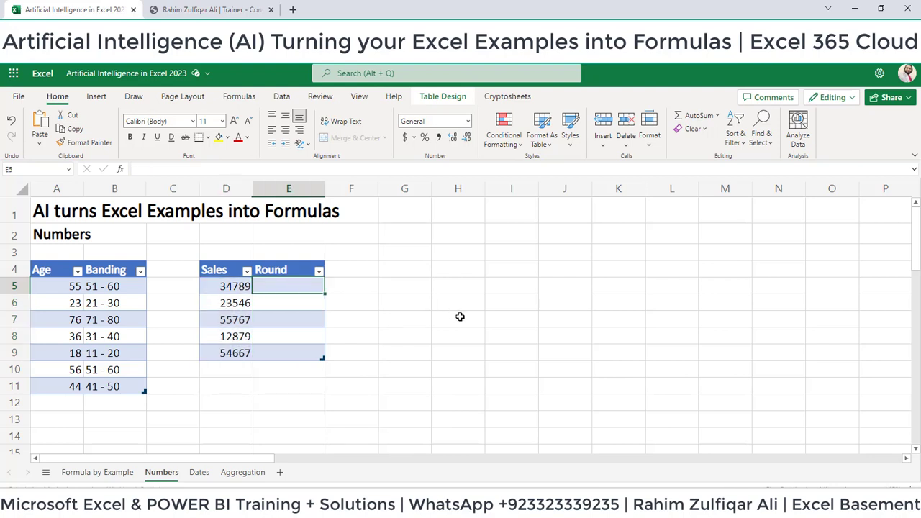
{"action": "type", "text": "35000"}
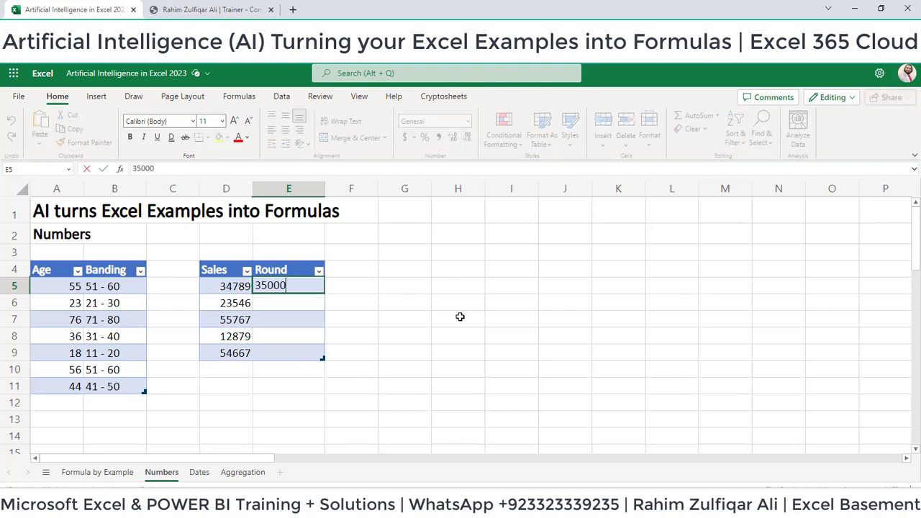
{"action": "key", "text": "Return"}
{"action": "type", "text": "24000"}
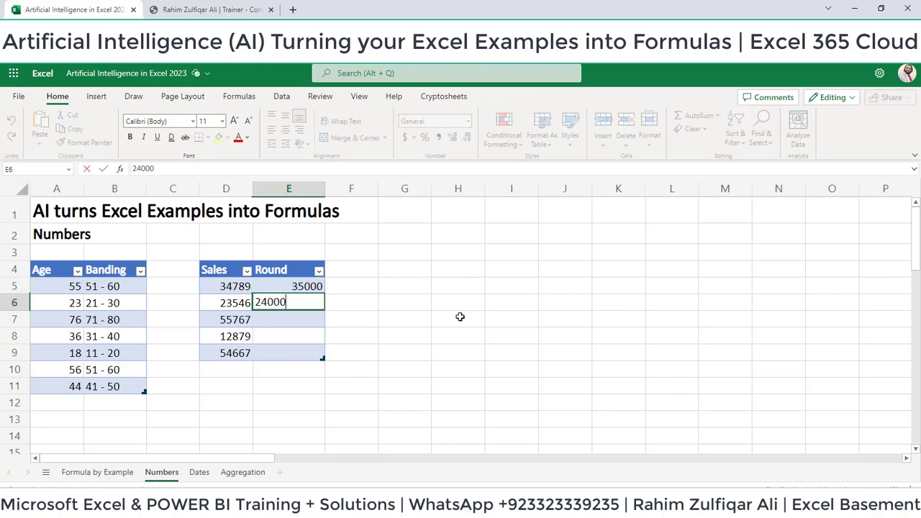
{"action": "key", "text": "Return"}
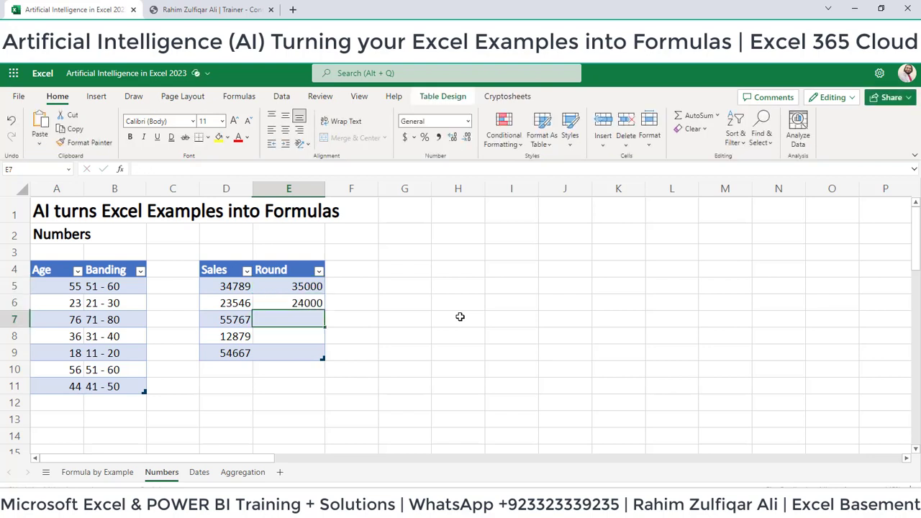
{"action": "type", "text": "5600"}
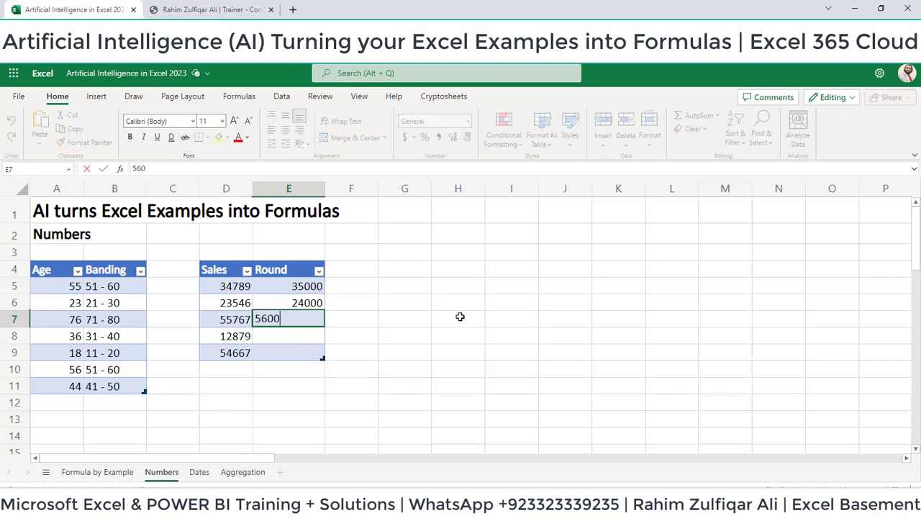
{"action": "type", "text": "0"}
{"action": "key", "text": "Return"}
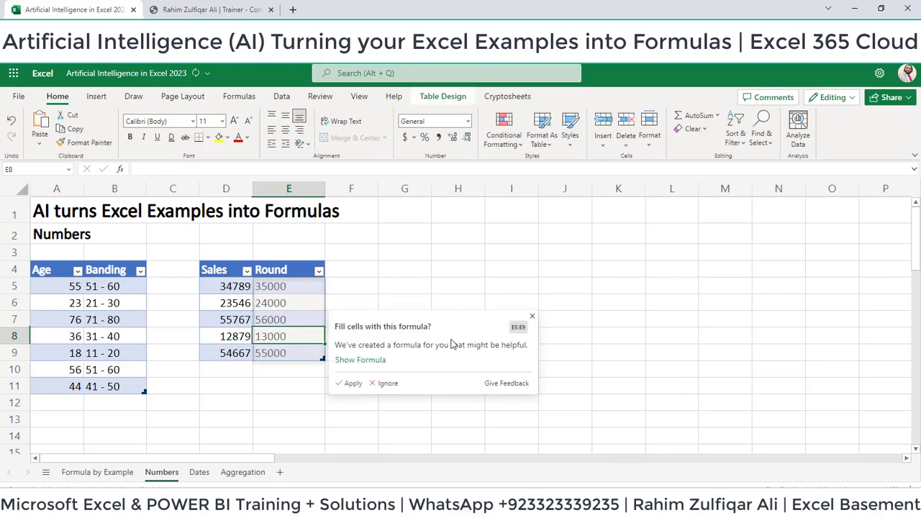
Apply the suggested ROUND(Sales, -3) formula, check E5, and go to the Dates sheet.
{"action": "left_click", "coordinate": [377, 364]}
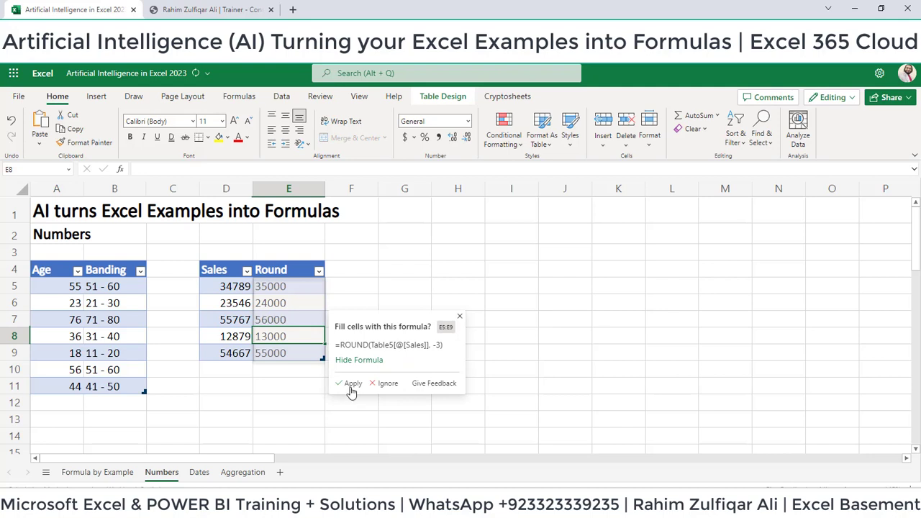
{"action": "left_click", "coordinate": [350, 382]}
{"action": "double_click", "coordinate": [275, 286]}
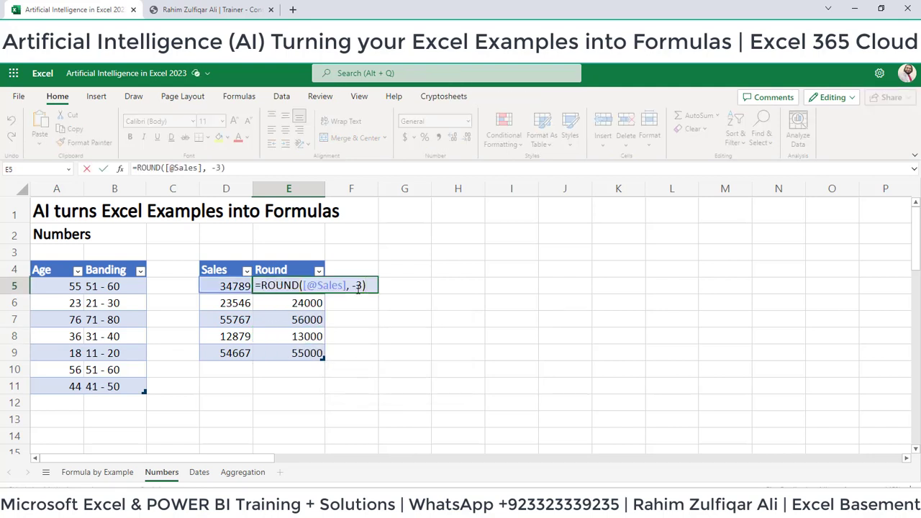
{"action": "key", "text": "Escape"}
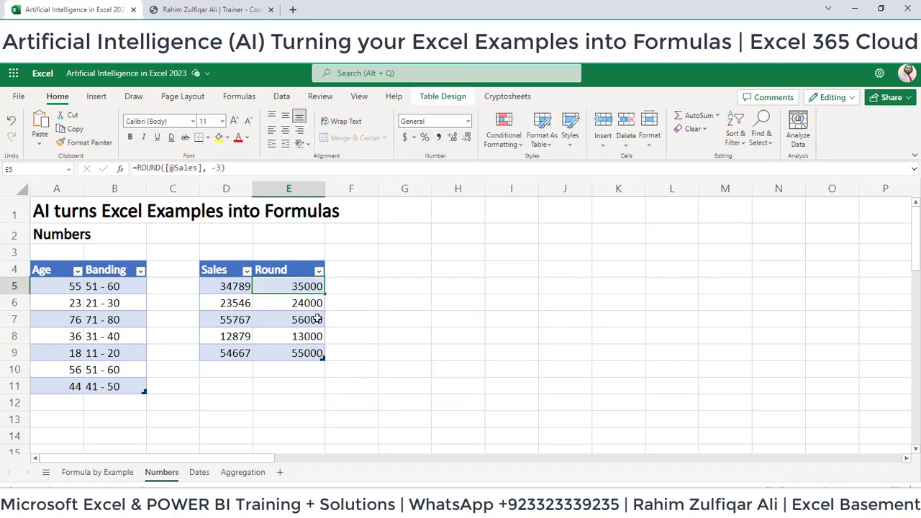
{"action": "left_click", "coordinate": [199, 472]}
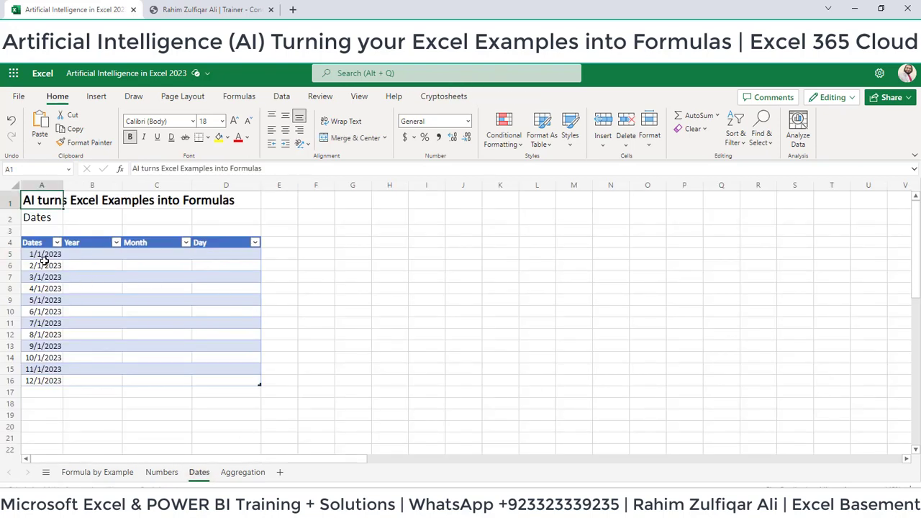
Enter January and February in C5:C6 and apply the suggested TEXT(Dates, "mmmm") formula.
{"action": "left_click", "coordinate": [156, 254]}
{"action": "type", "text": "Janu"}
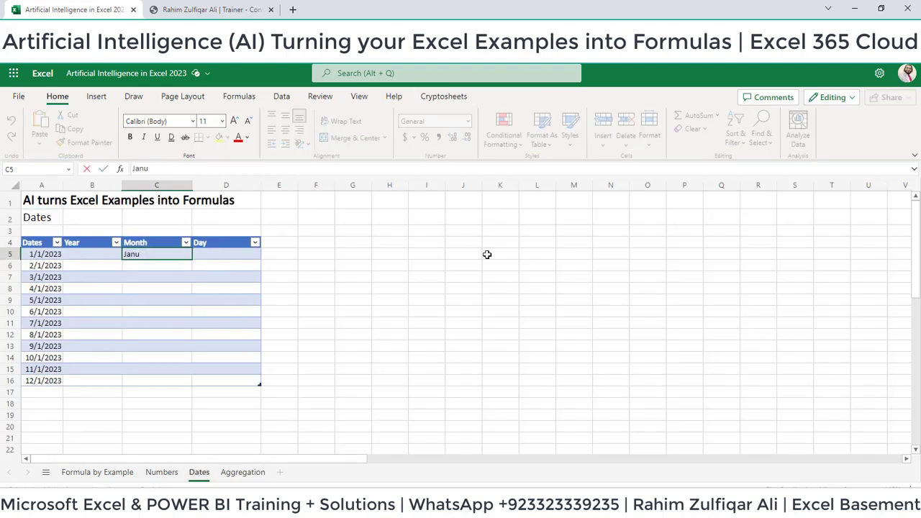
{"action": "type", "text": "ary"}
{"action": "key", "text": "Return"}
{"action": "type", "text": "Feb"}
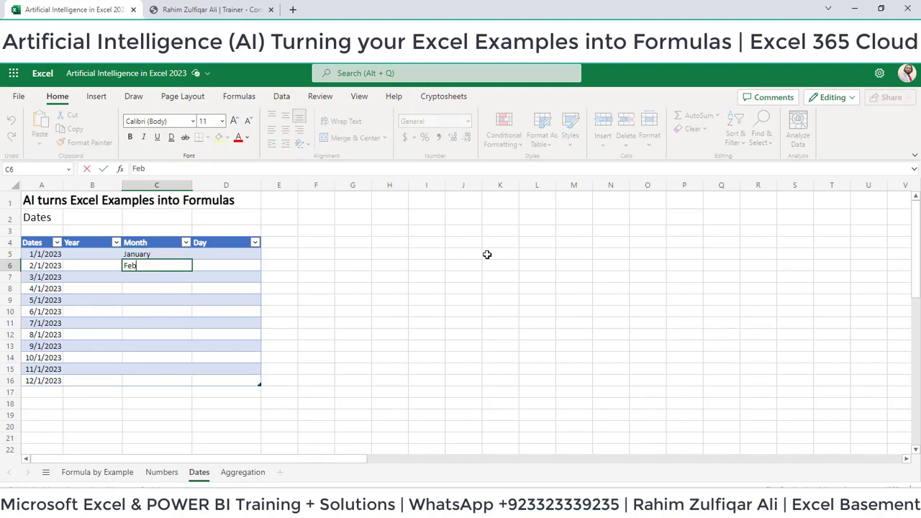
{"action": "type", "text": "ruary"}
{"action": "key", "text": "Return"}
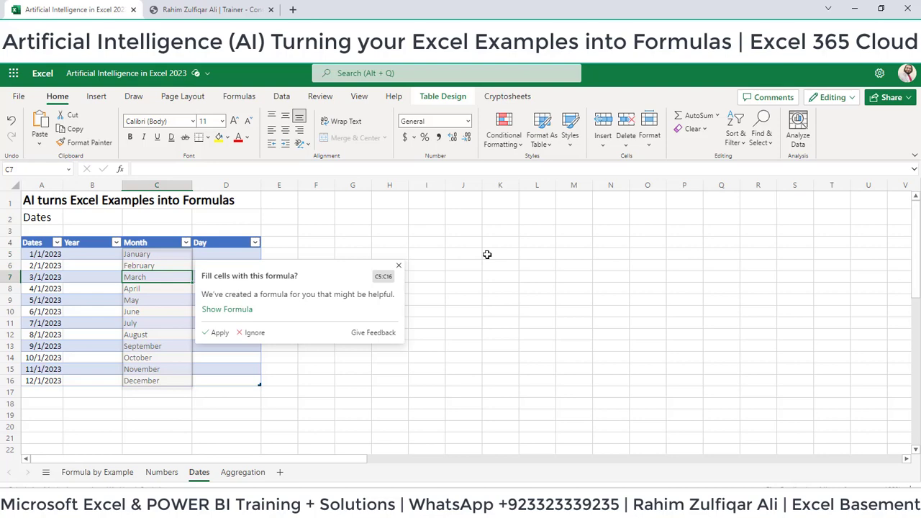
{"action": "left_click", "coordinate": [244, 310]}
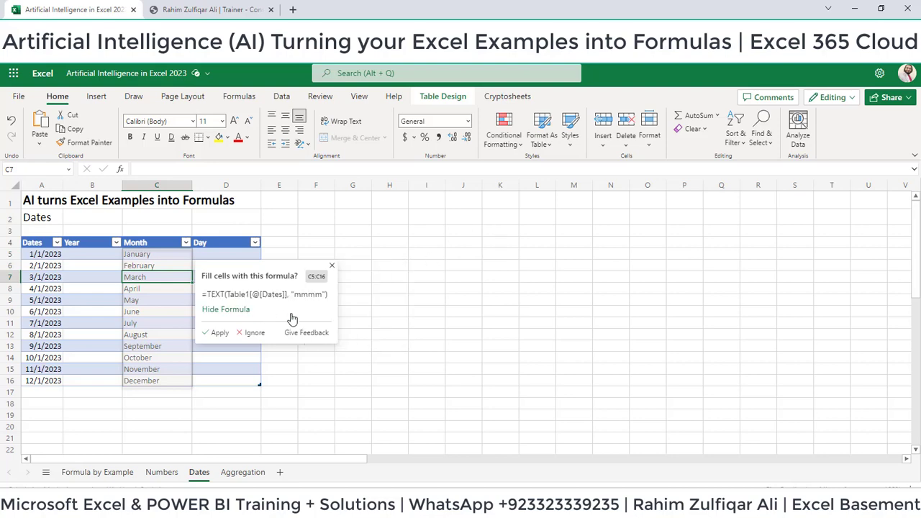
{"action": "left_click", "coordinate": [219, 333]}
{"action": "double_click", "coordinate": [185, 255]}
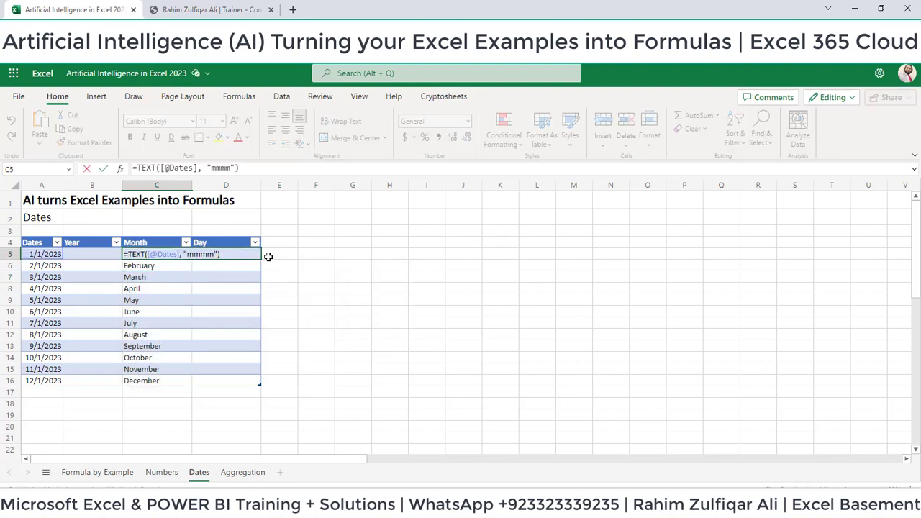
Enter quarter examples Q1, Q1, Q1, Q2, Q2 in D5:D9.
{"action": "key", "text": "Return"}
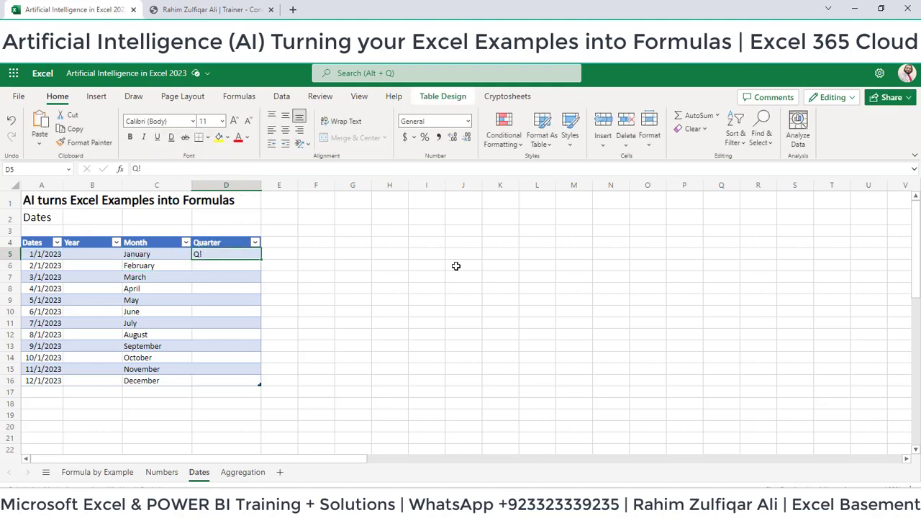
{"action": "type", "text": "Q!"}
{"action": "key", "text": "BackSpace"}
{"action": "type", "text": "1"}
{"action": "key", "text": "Return"}
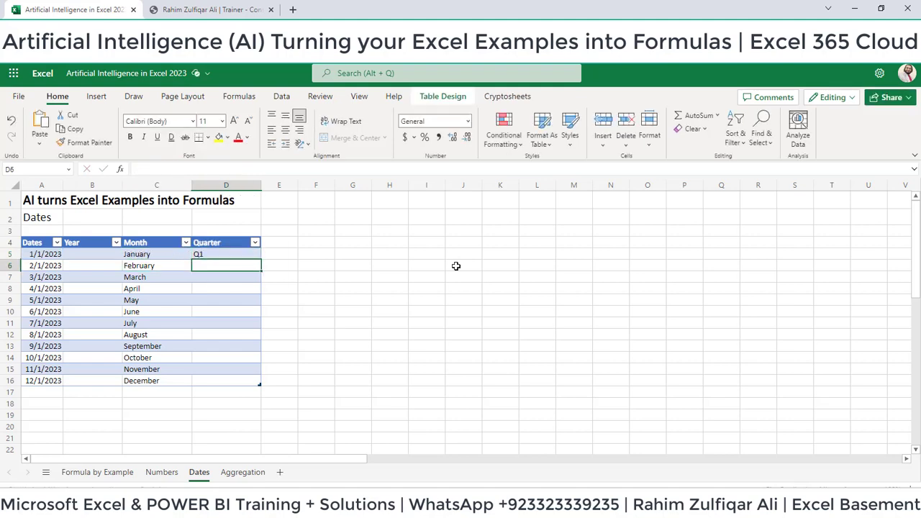
{"action": "type", "text": "Q1"}
{"action": "key", "text": "Return"}
{"action": "type", "text": "Q1"}
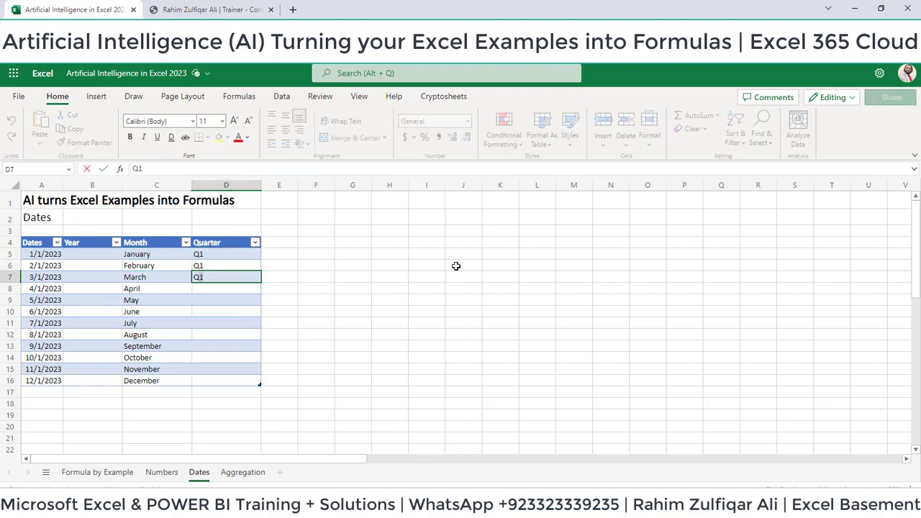
{"action": "key", "text": "Return"}
{"action": "type", "text": "Q2"}
{"action": "key", "text": "Return"}
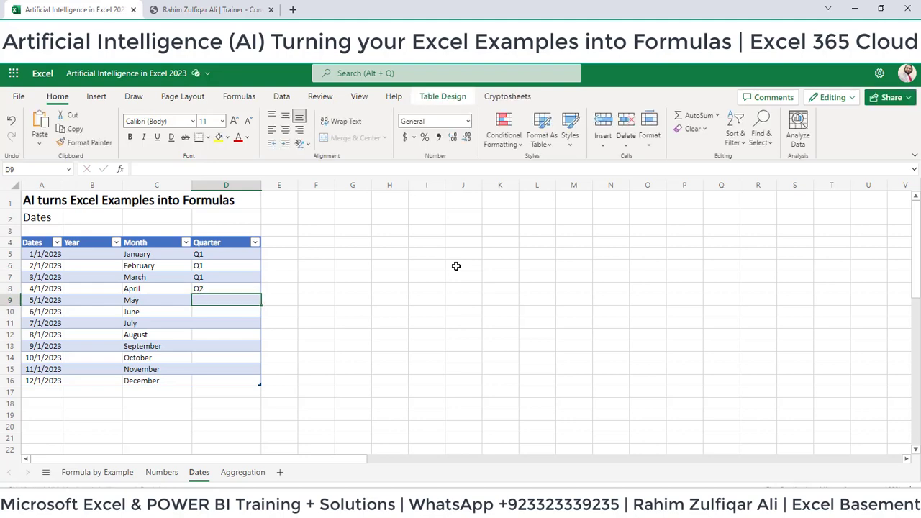
{"action": "type", "text": "Q2"}
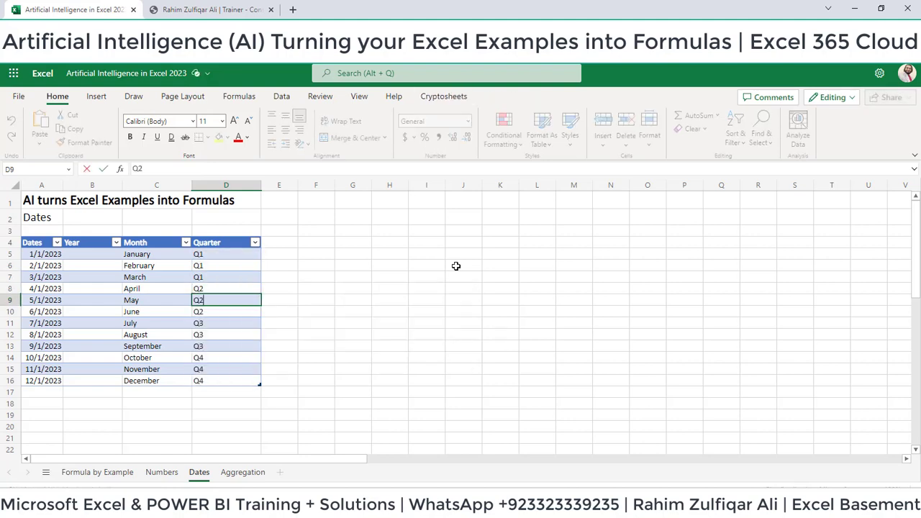
{"action": "left_click", "coordinate": [234, 346]}
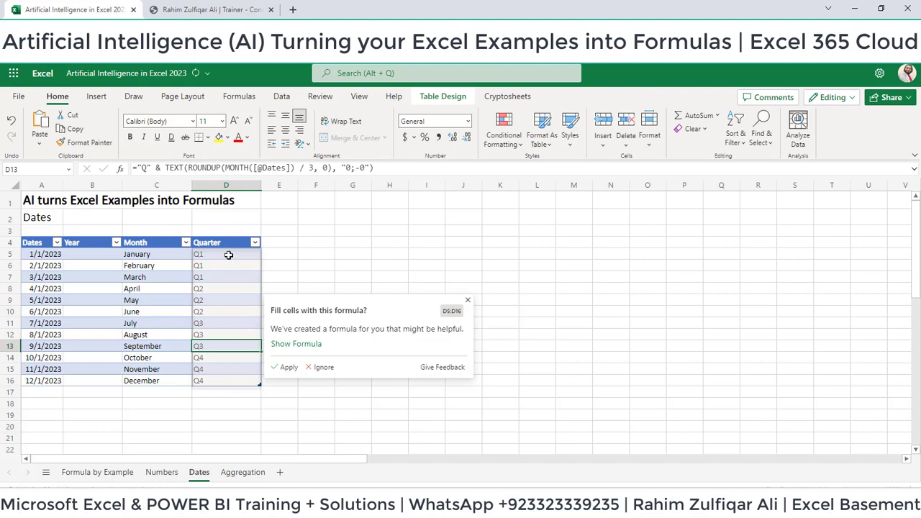
Apply the suggested ROUNDUP(MONTH(Dates)/3) quarter formula and check D5.
{"action": "left_click", "coordinate": [293, 344]}
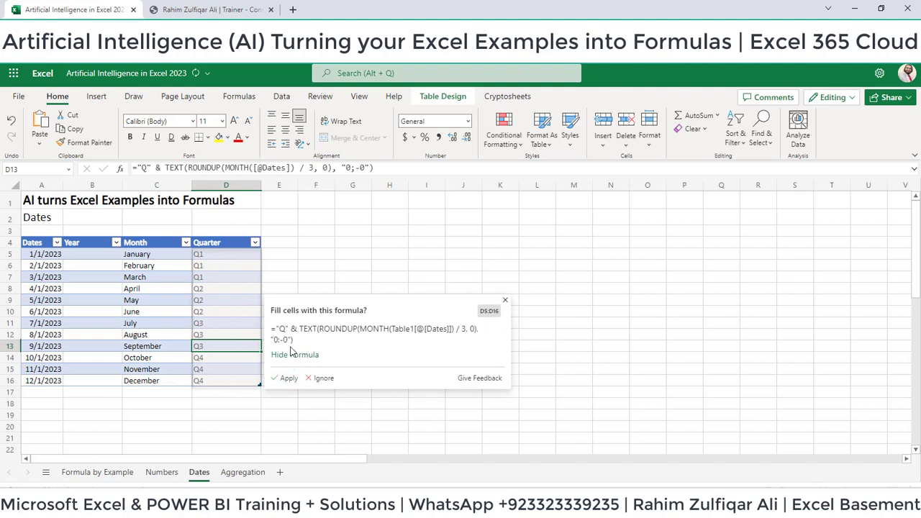
{"action": "left_click", "coordinate": [289, 378]}
{"action": "double_click", "coordinate": [256, 255]}
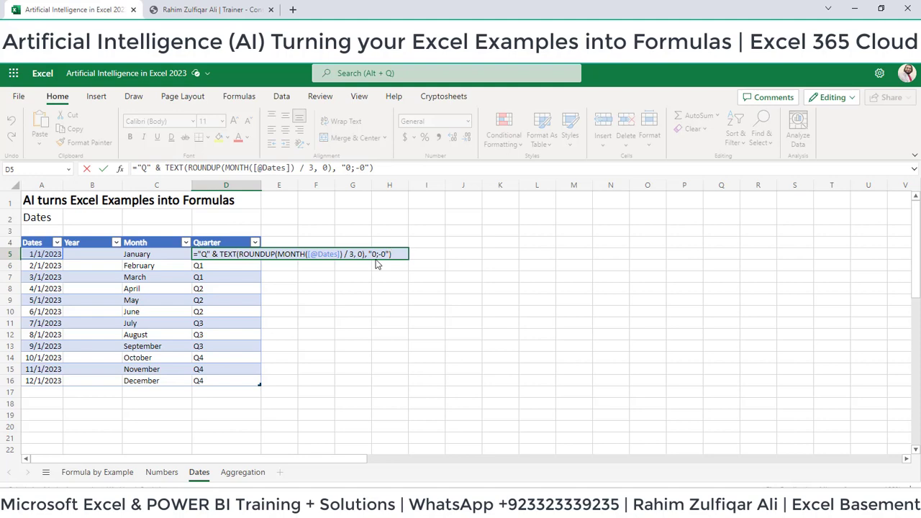
{"action": "key", "text": "Return"}
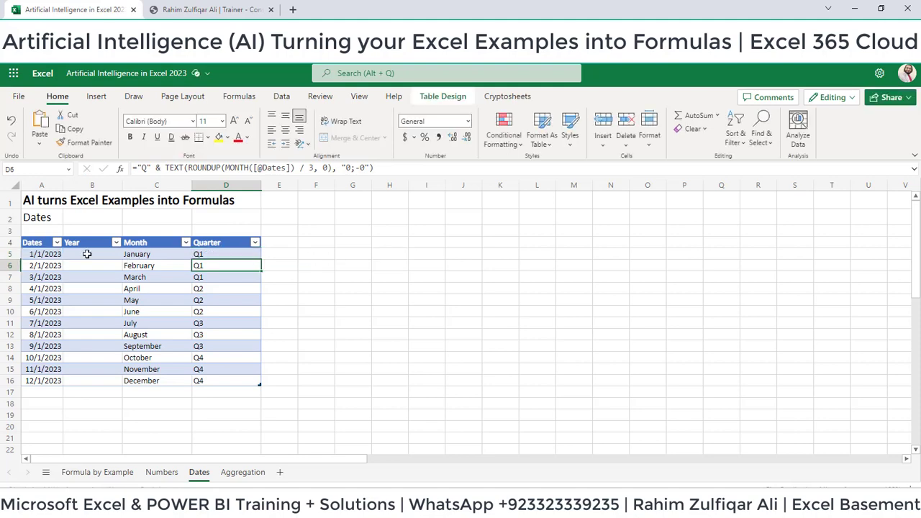
Fill B5:B16 with 2023 and switch to the Aggregation sheet.
{"action": "left_click_drag", "start_coordinate": [92, 256], "coordinate": [89, 383]}
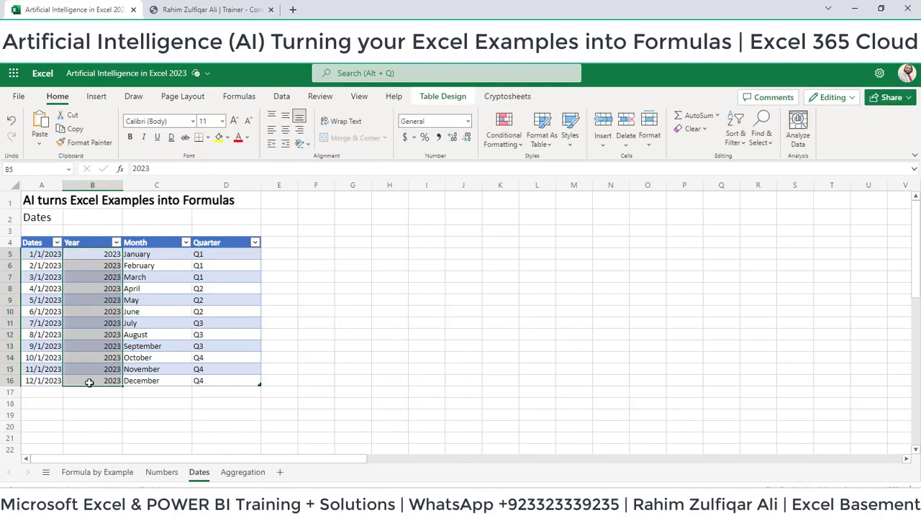
{"action": "left_click", "coordinate": [242, 472]}
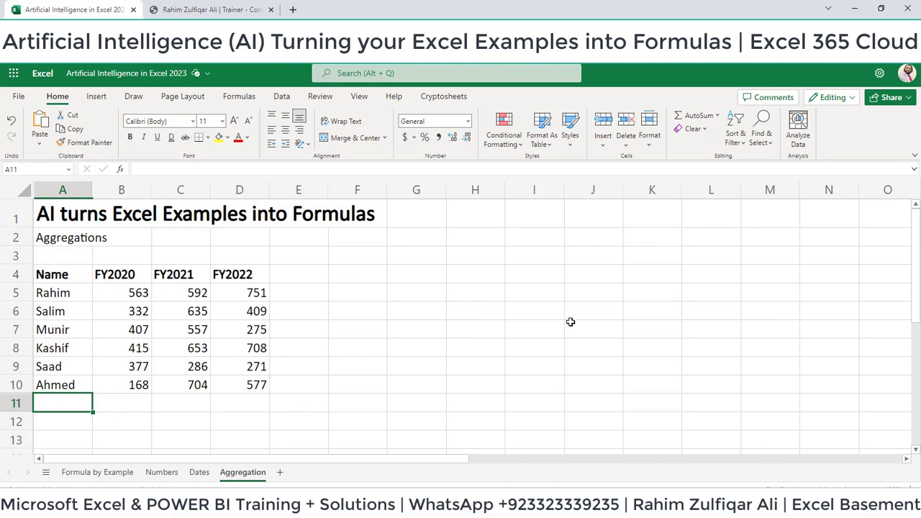
Label A11 as Max, then try the suggested =MAX(B5:B10) in B11 and undo it.
{"action": "type", "text": "Max"}
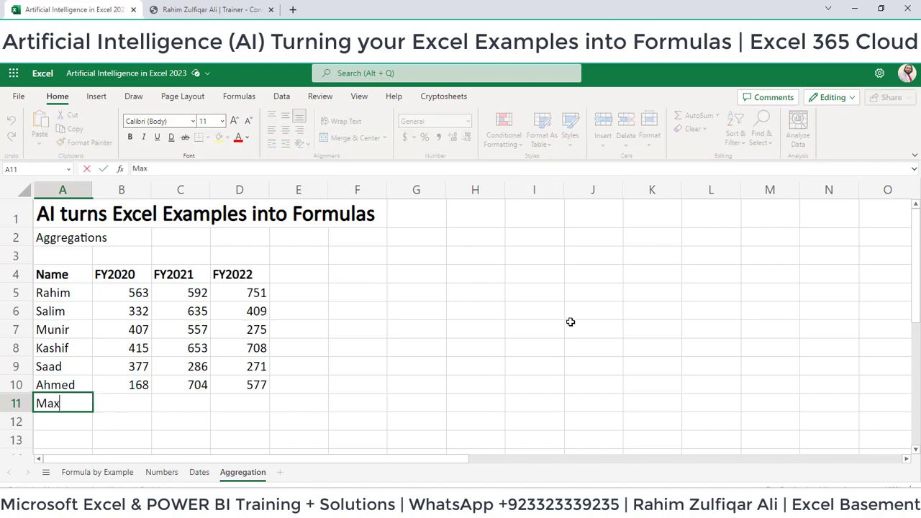
{"action": "key", "text": "Return"}
{"action": "key", "text": "Up"}
{"action": "key", "text": "Right"}
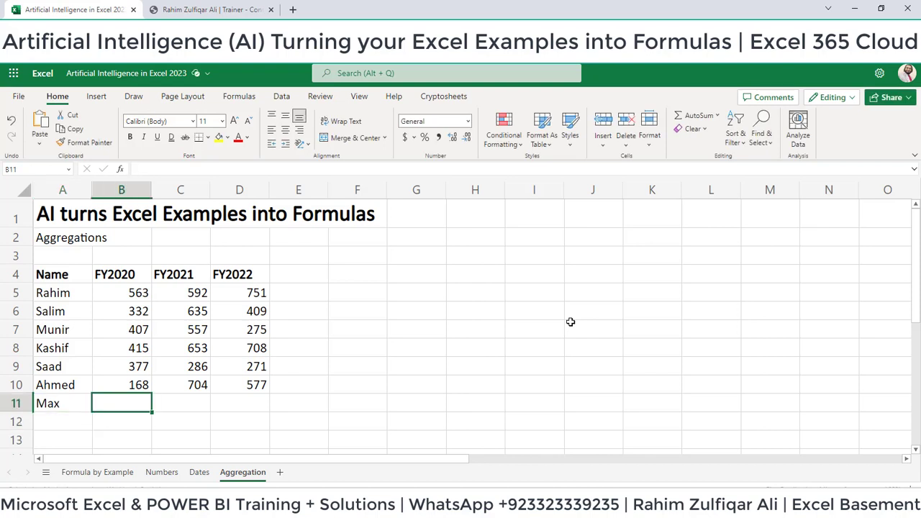
{"action": "type", "text": "="}
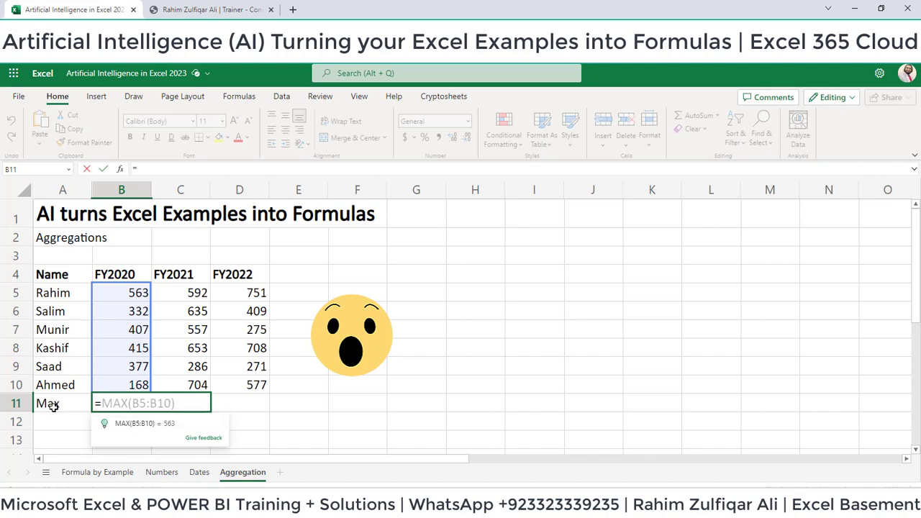
{"action": "left_click", "coordinate": [141, 424]}
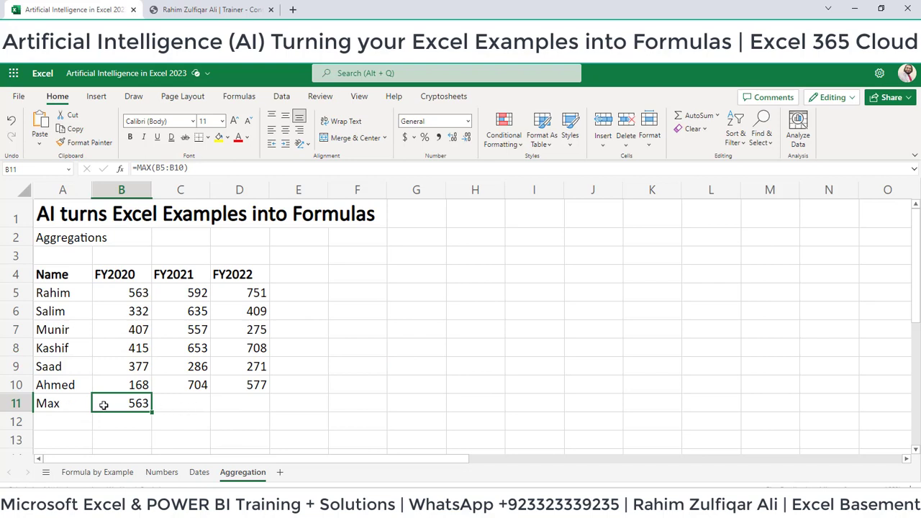
{"action": "key", "text": "ctrl+z"}
{"action": "left_click", "coordinate": [68, 403]}
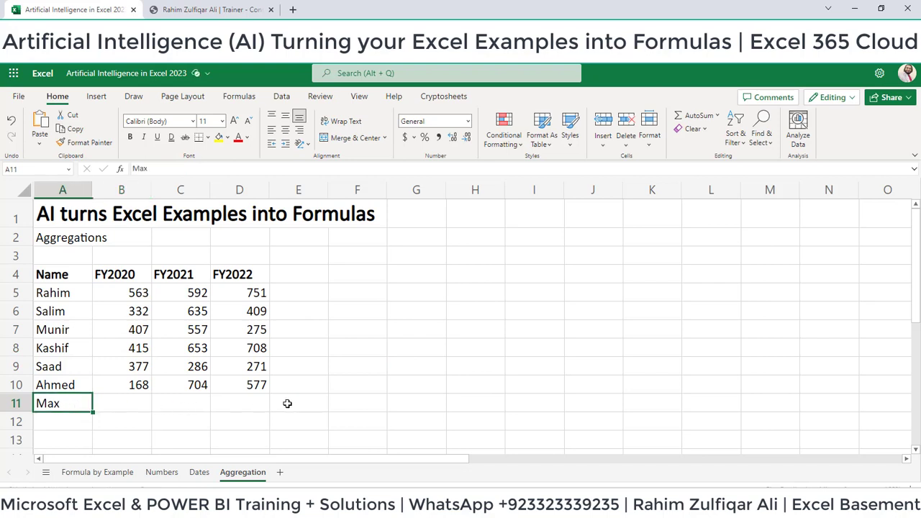
Relabel A11 as Average and accept the =AVERAGE(B5:B10) suggestion in B11.
{"action": "type", "text": "Average"}
{"action": "key", "text": "Return"}
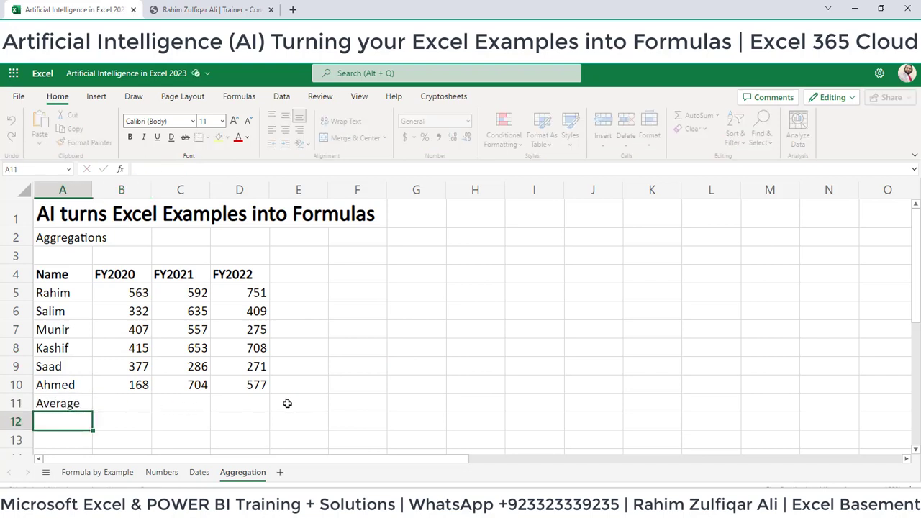
{"action": "left_click", "coordinate": [133, 404]}
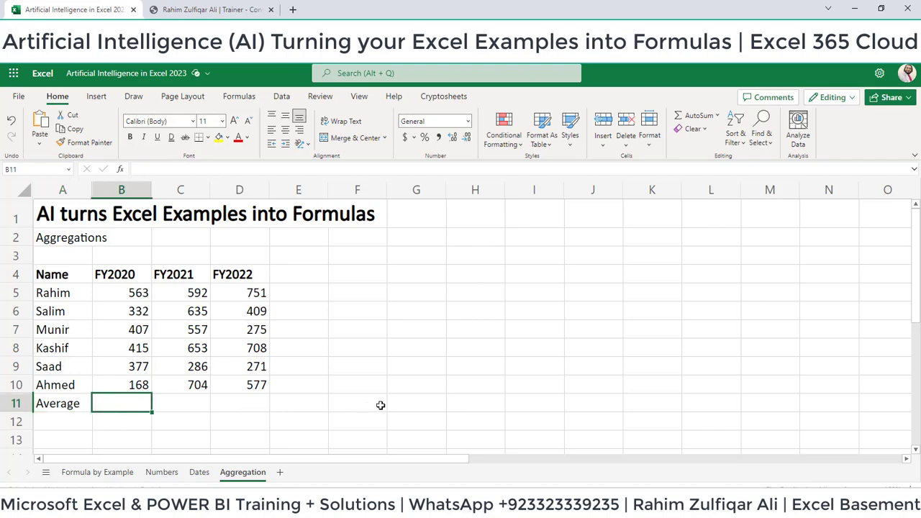
{"action": "type", "text": "="}
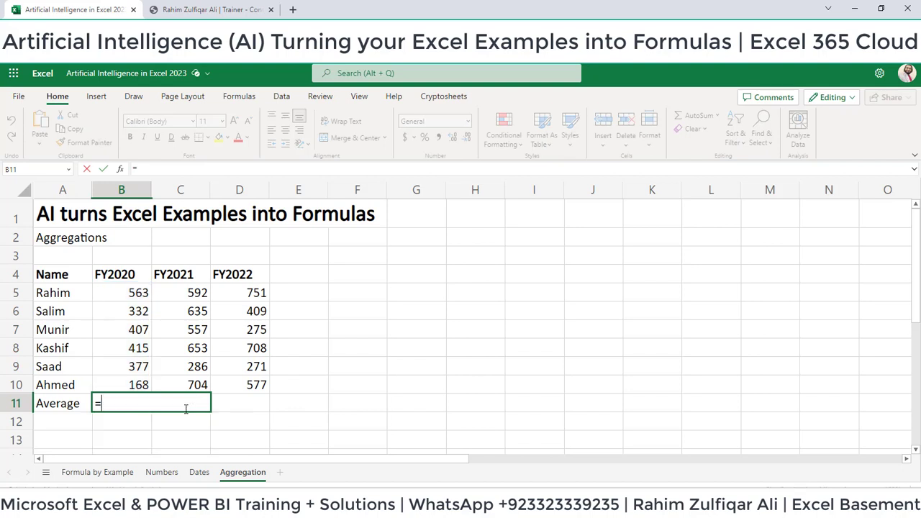
{"action": "type", "text": "av"}
{"action": "key", "text": "Tab"}
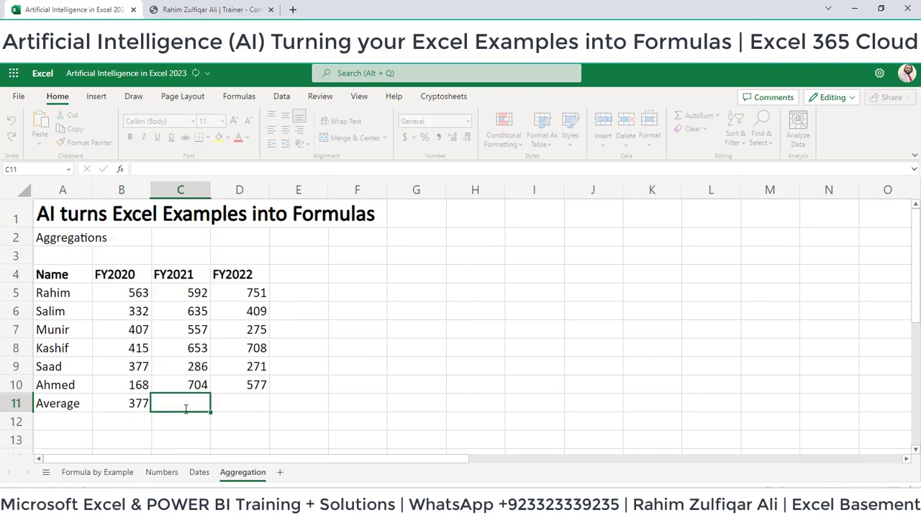
Copy the average across to D11, giving 377, 571.1667 and 498.5.
{"action": "left_click", "coordinate": [150, 409]}
{"action": "left_click_drag", "start_coordinate": [149, 409], "coordinate": [262, 407]}
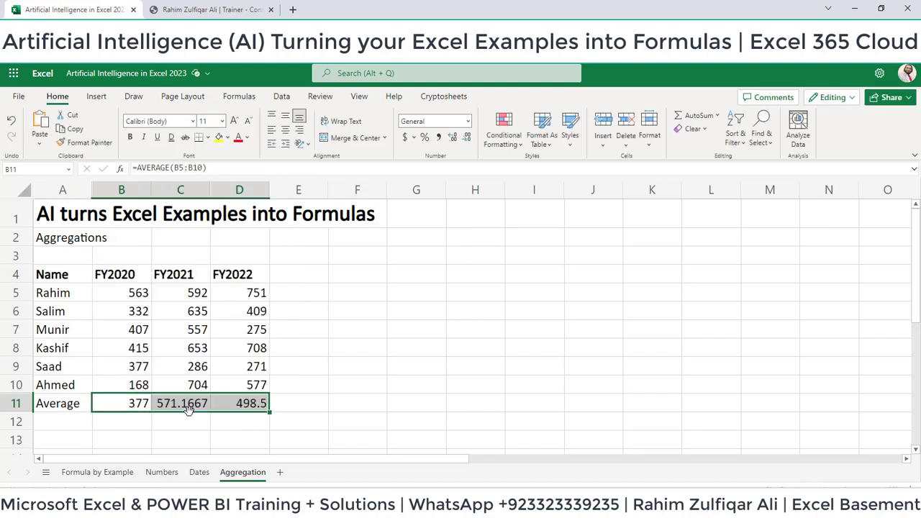
{"action": "left_click", "coordinate": [128, 293]}
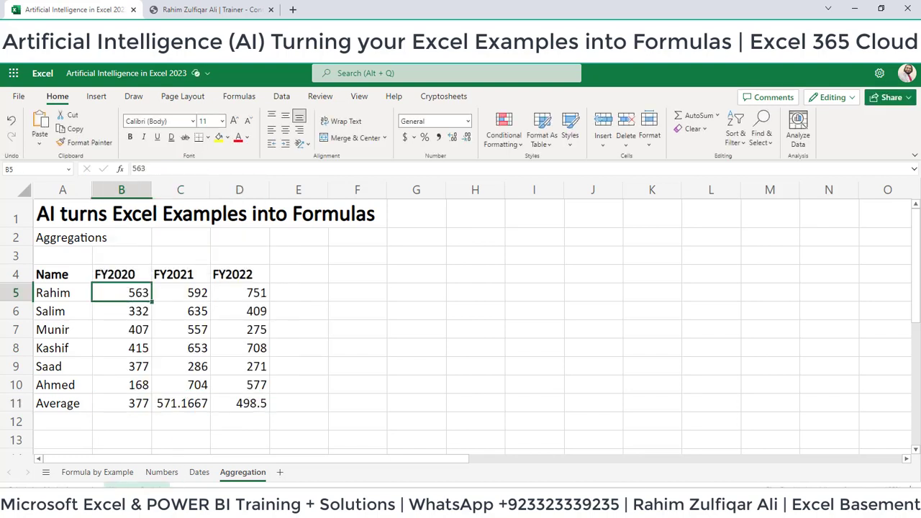
{"action": "left_click", "coordinate": [104, 472]}
Cycle through the Numbers, Dates and Aggregation sheets, then review B6's LEFT/FIND first-name formula.
{"action": "left_click", "coordinate": [161, 478]}
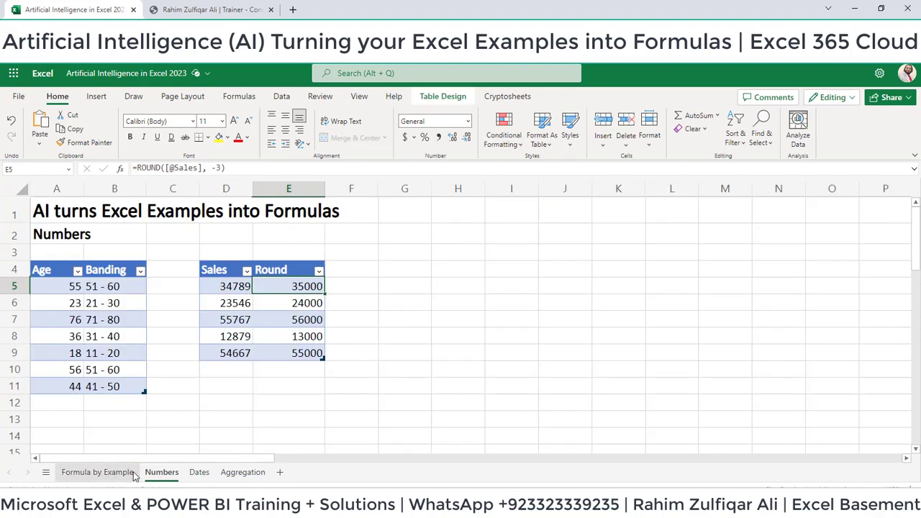
{"action": "left_click", "coordinate": [200, 474]}
{"action": "left_click", "coordinate": [235, 479]}
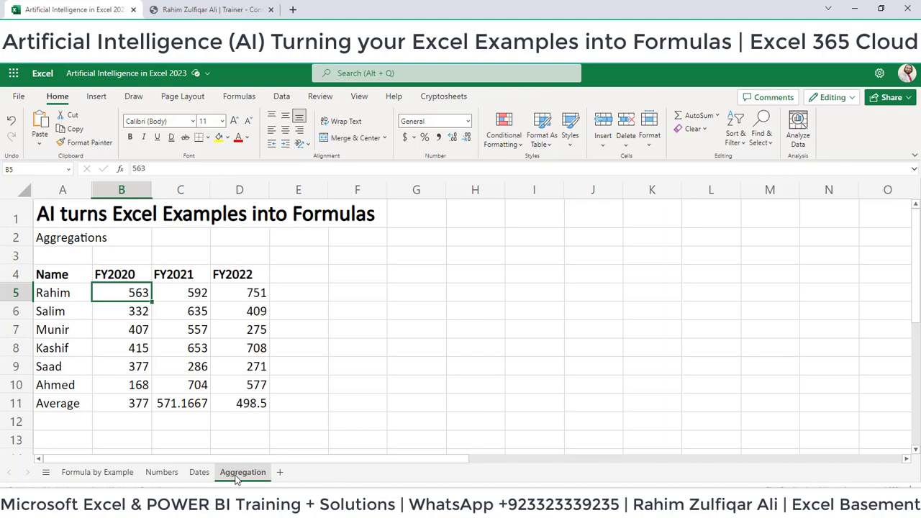
{"action": "left_click", "coordinate": [100, 473]}
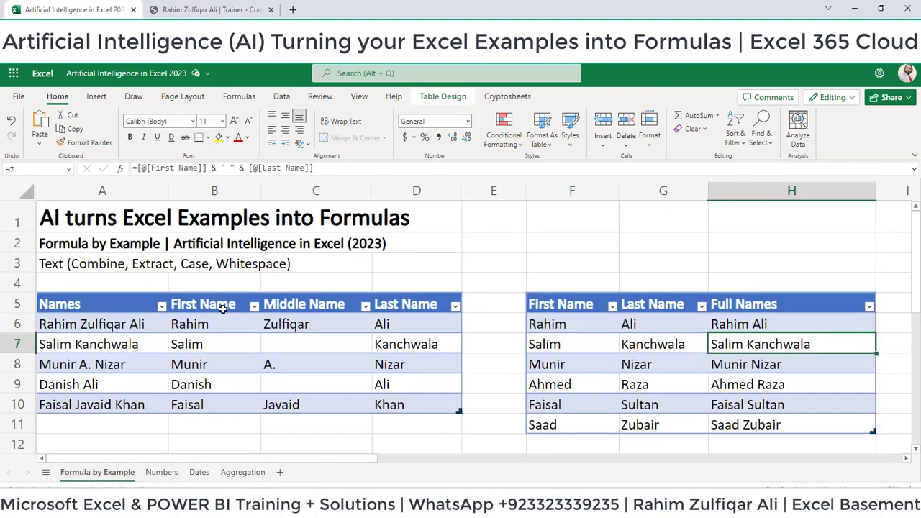
{"action": "double_click", "coordinate": [205, 324]}
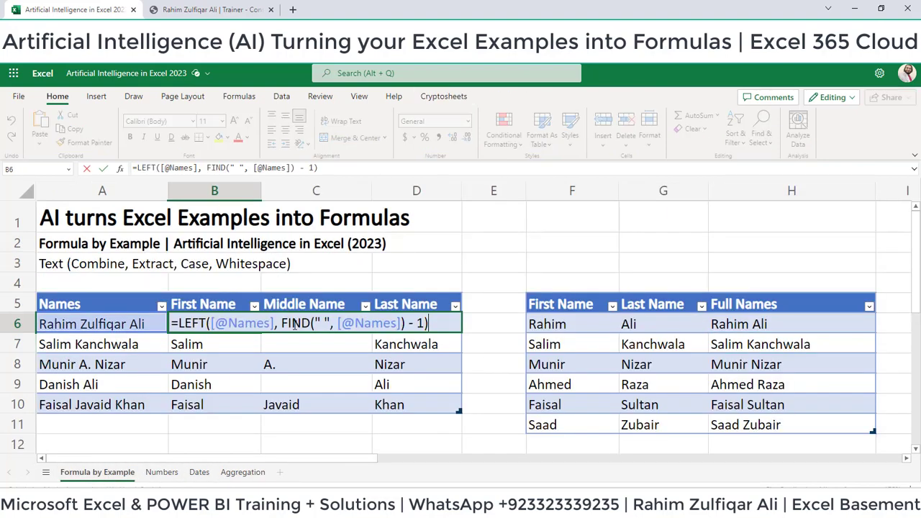